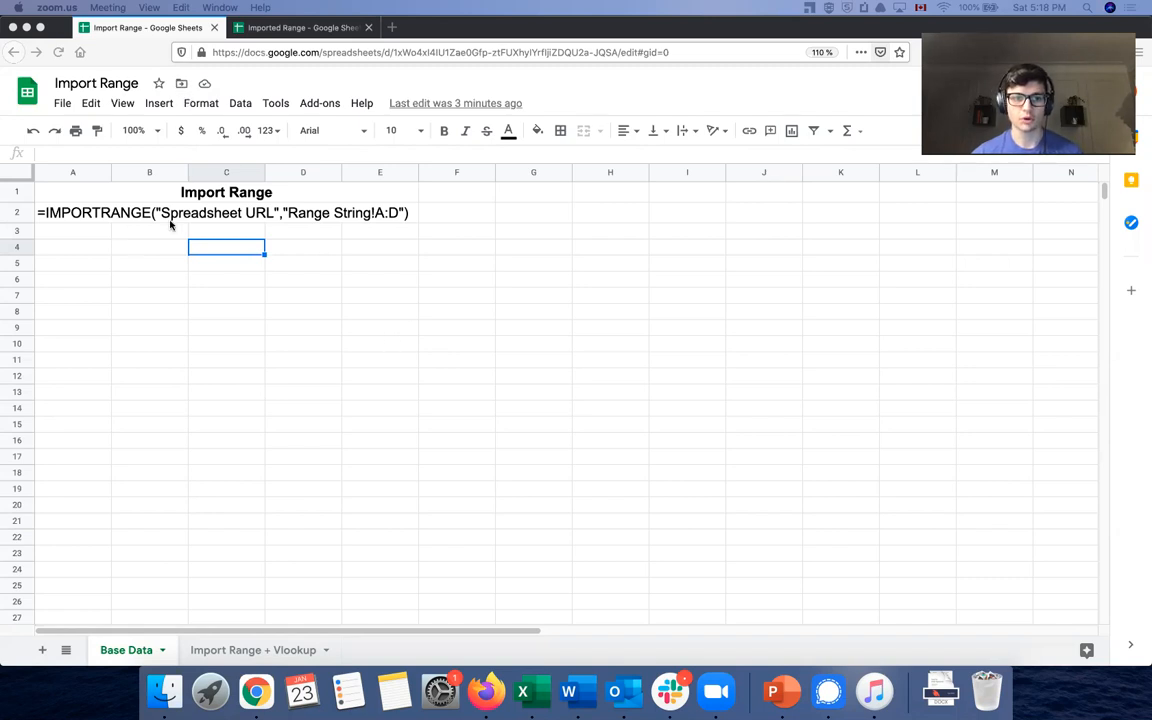
Compare the source spreadsheet's Variables data with the IMPORTRANGE template spreadsheet
click(270, 28)
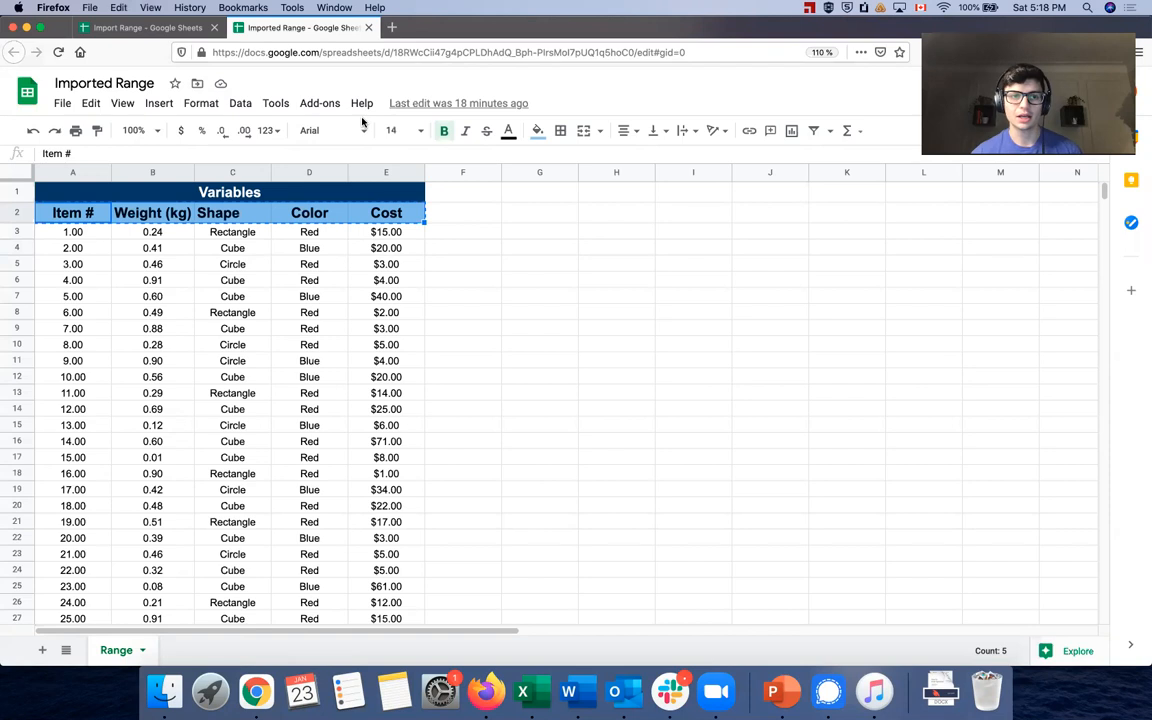
click(142, 30)
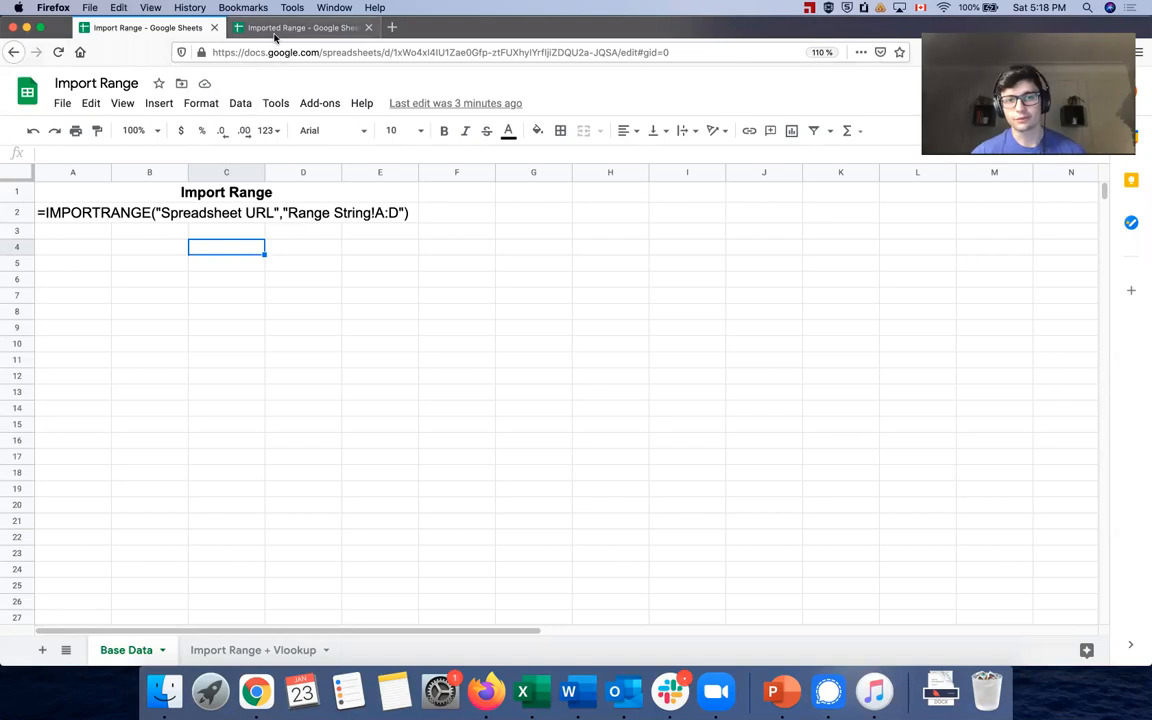
click(300, 28)
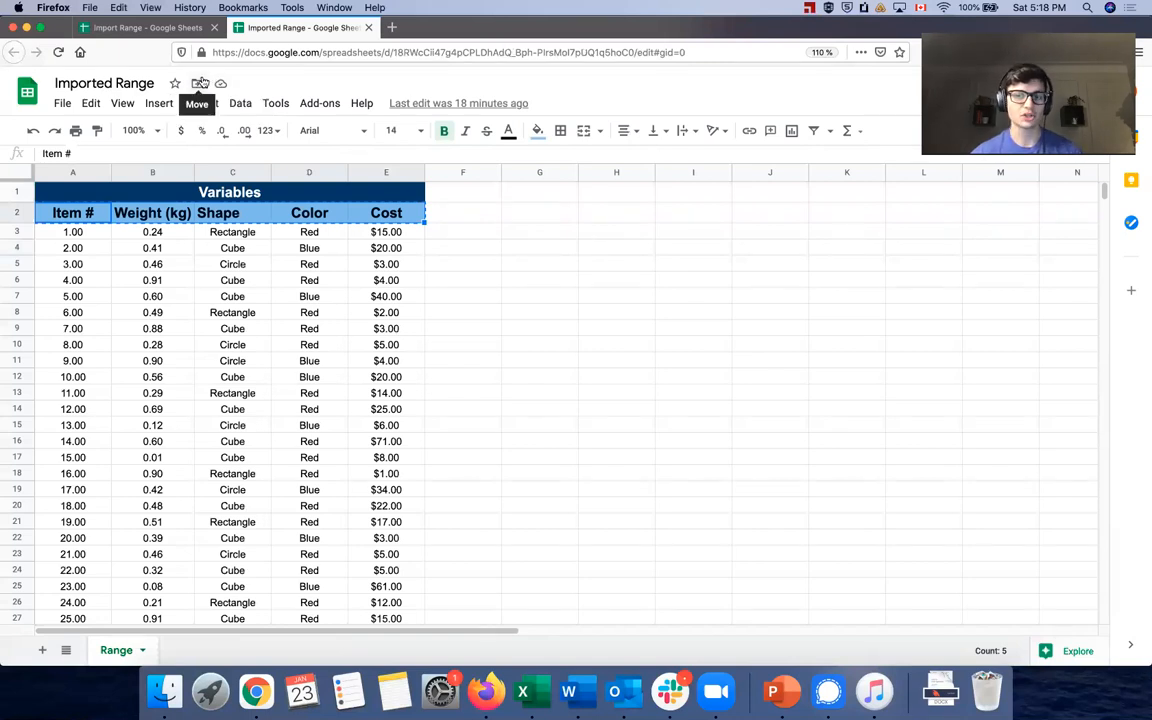
click(173, 29)
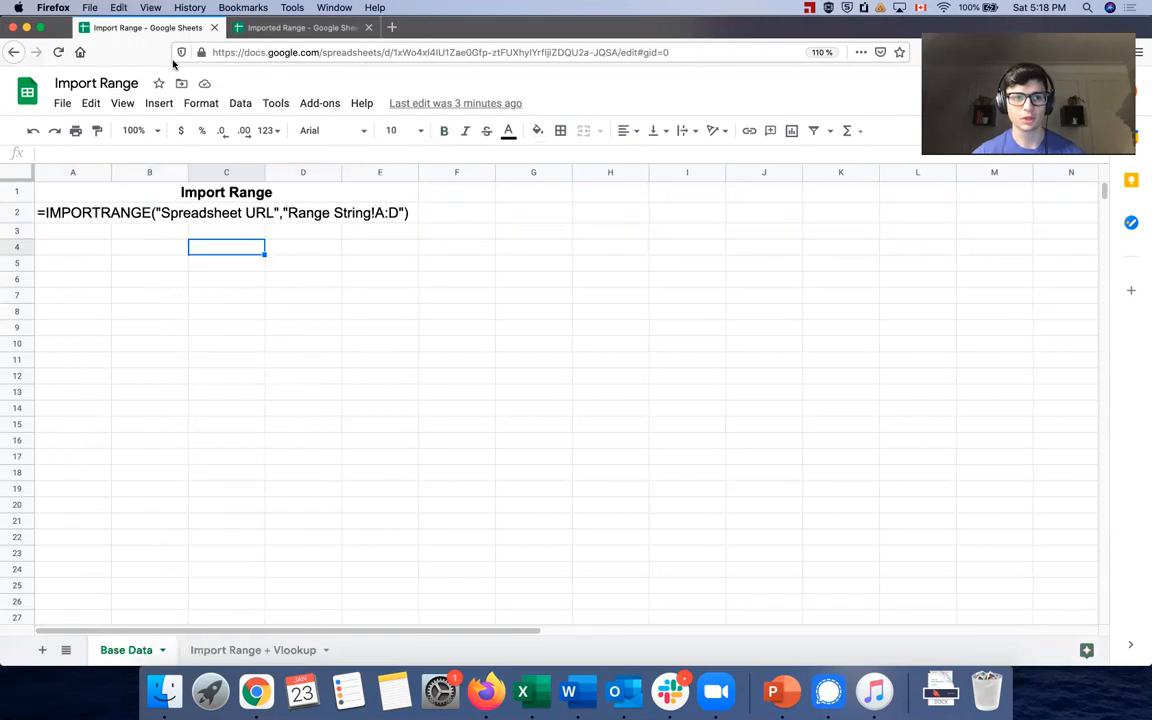
In A4 start =IMPORTRANGE( with the source spreadsheet's URL in quotes, followed by a comma
click(73, 250)
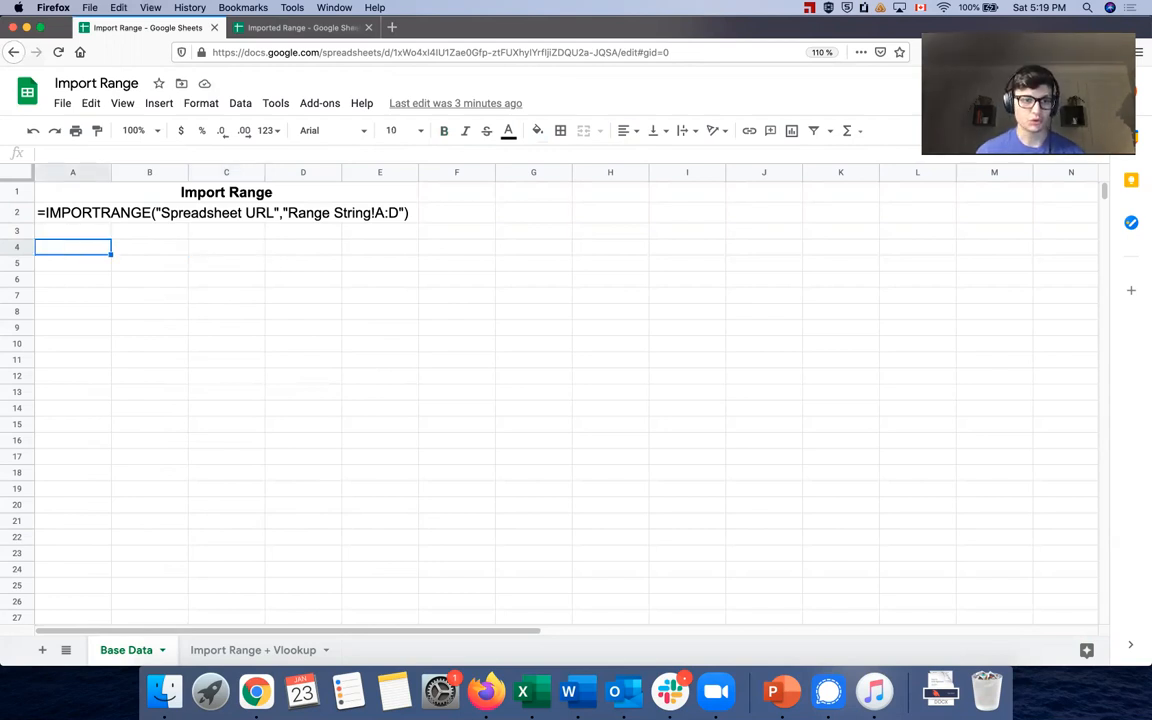
text(=)
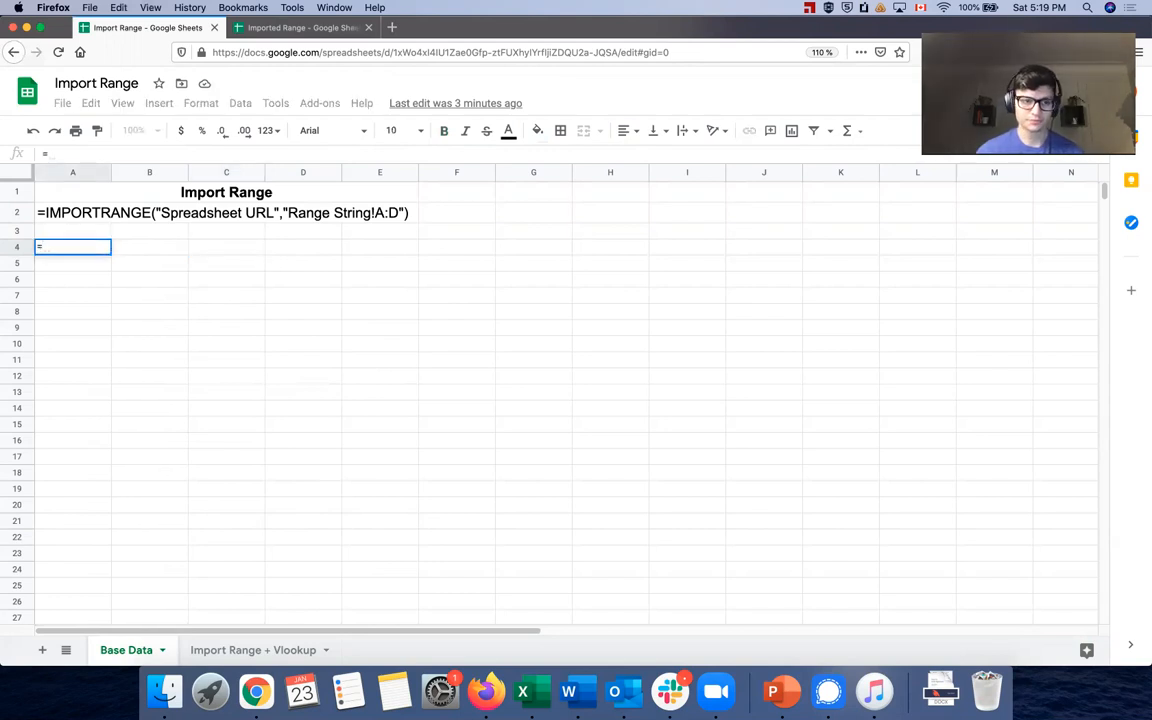
text(IMPORT)
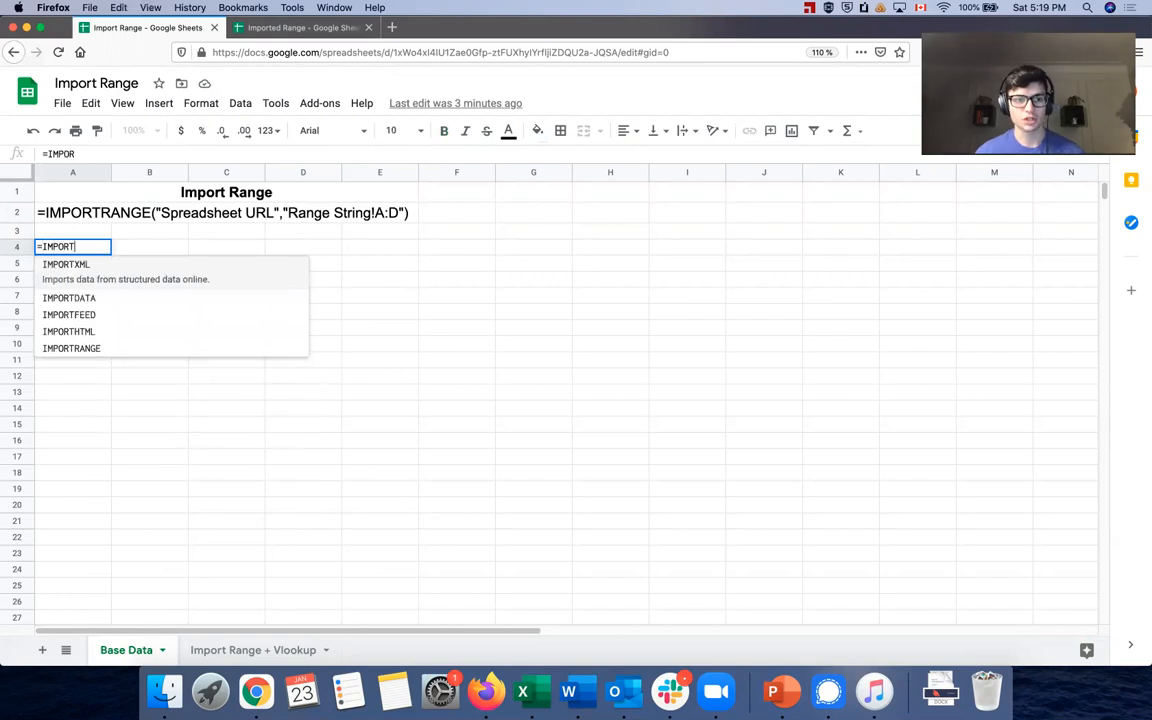
text(RANGE()
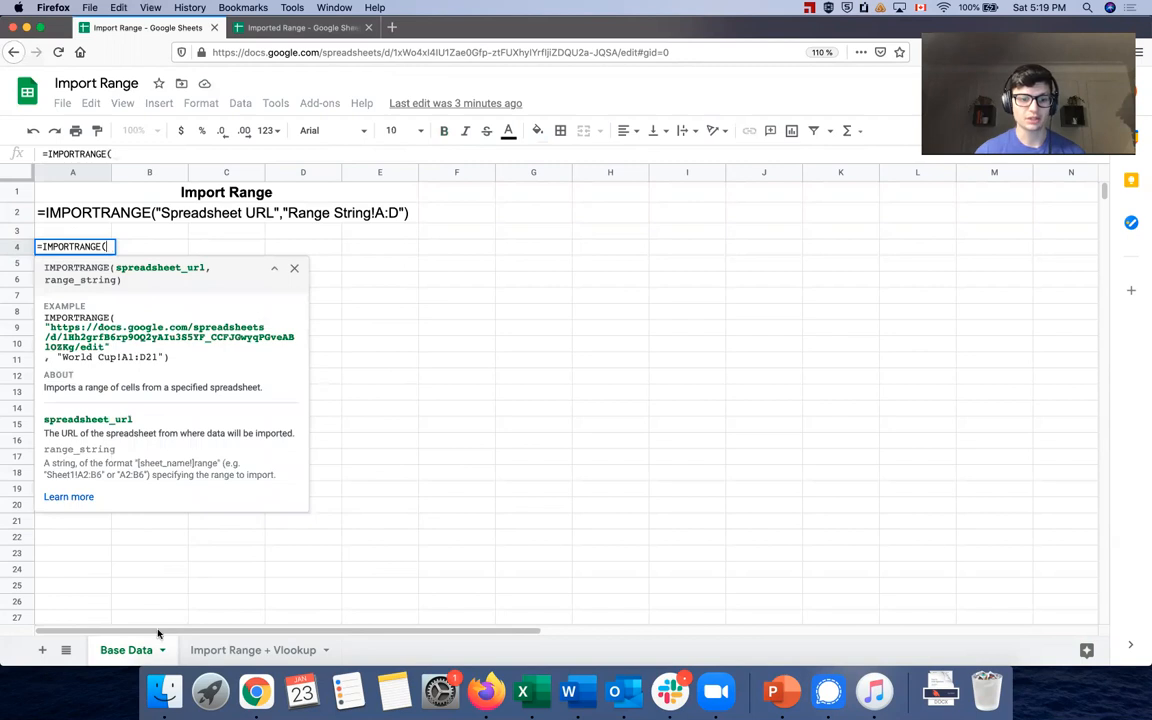
click(316, 30)
click(341, 55)
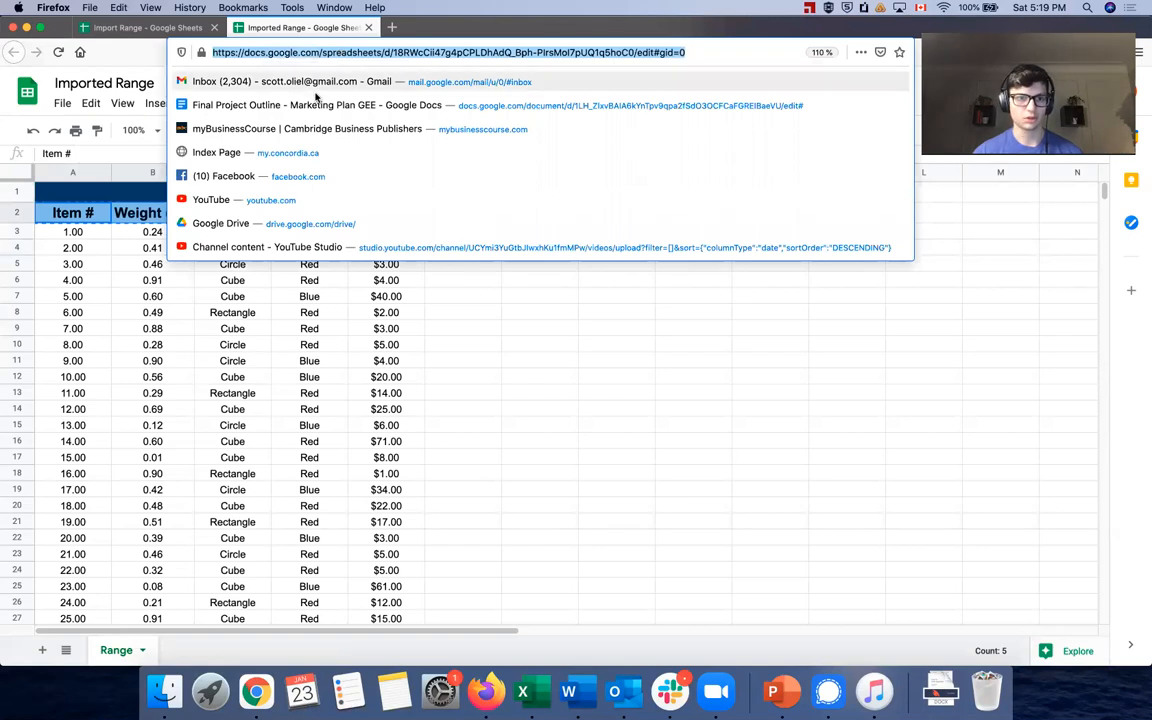
click(145, 27)
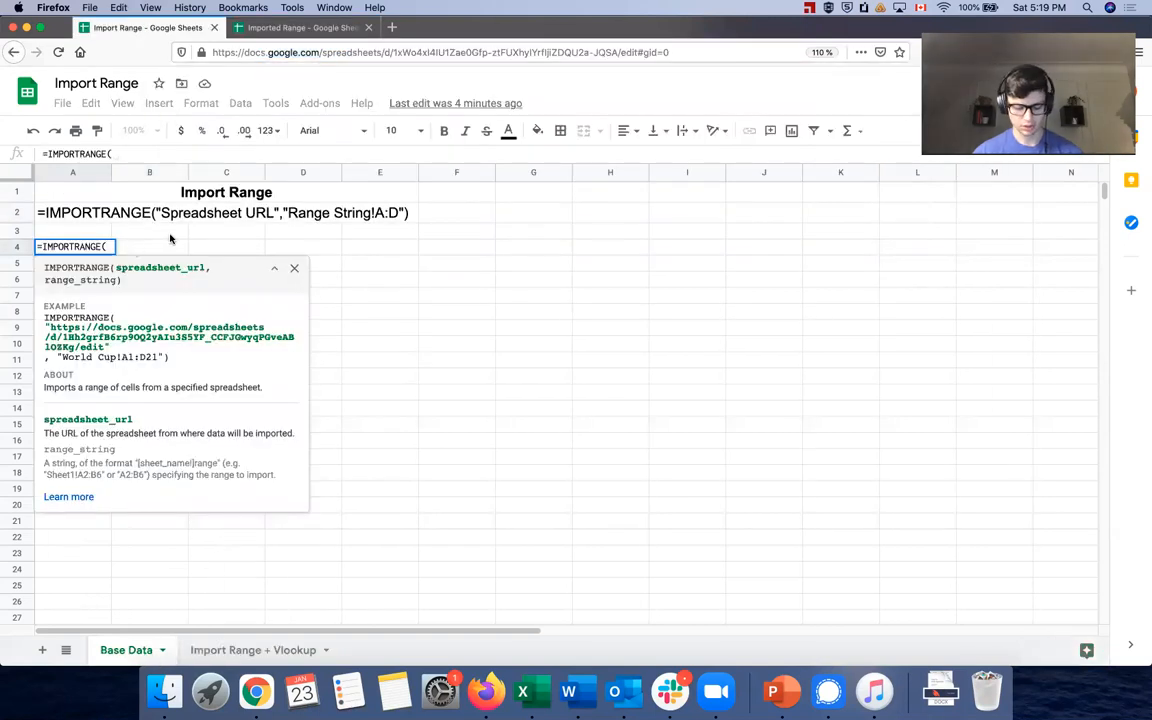
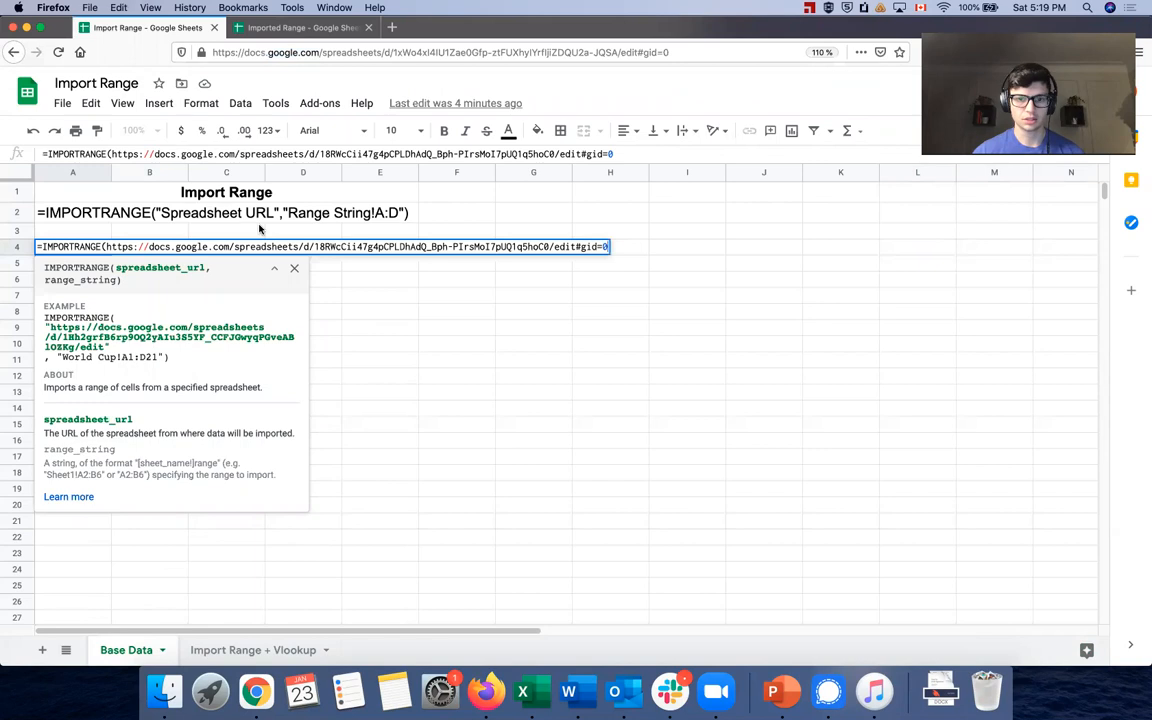
text(")
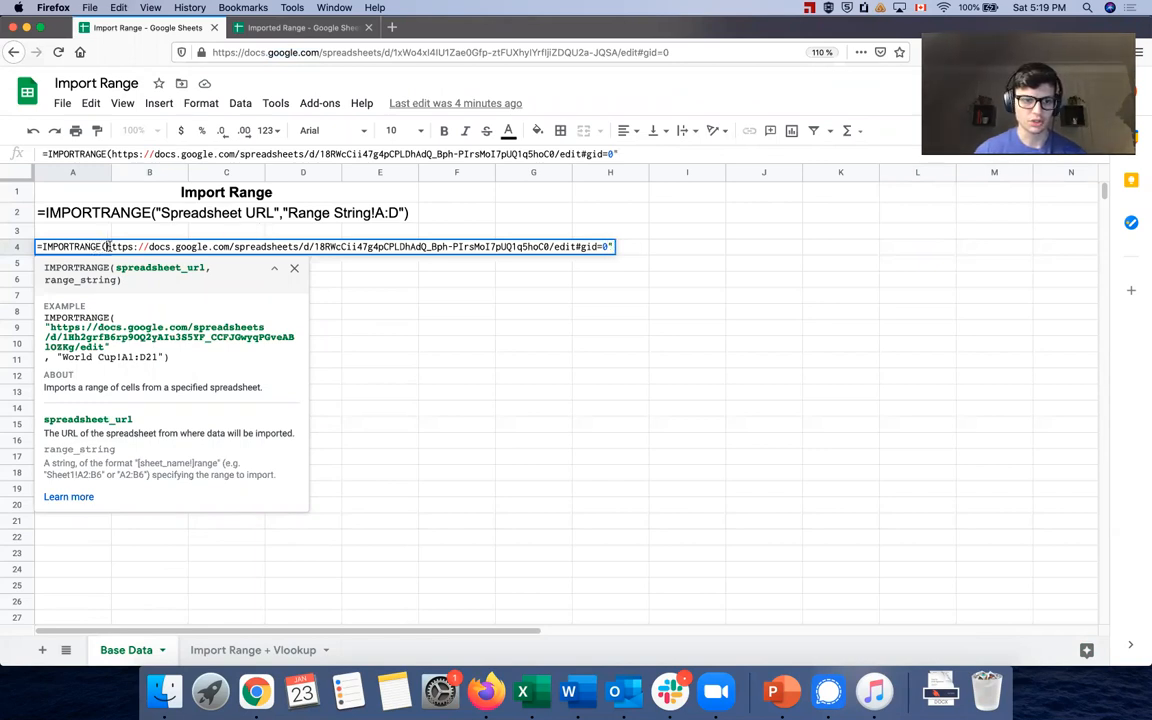
text(")
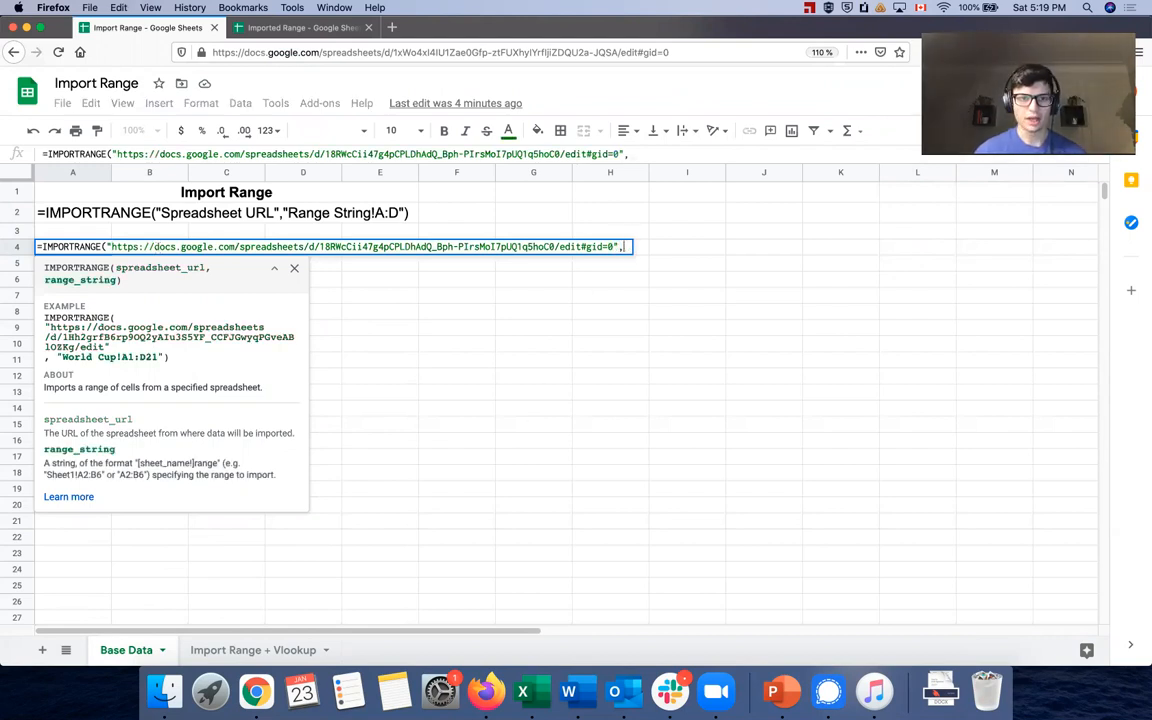
text(,)
click(251, 33)
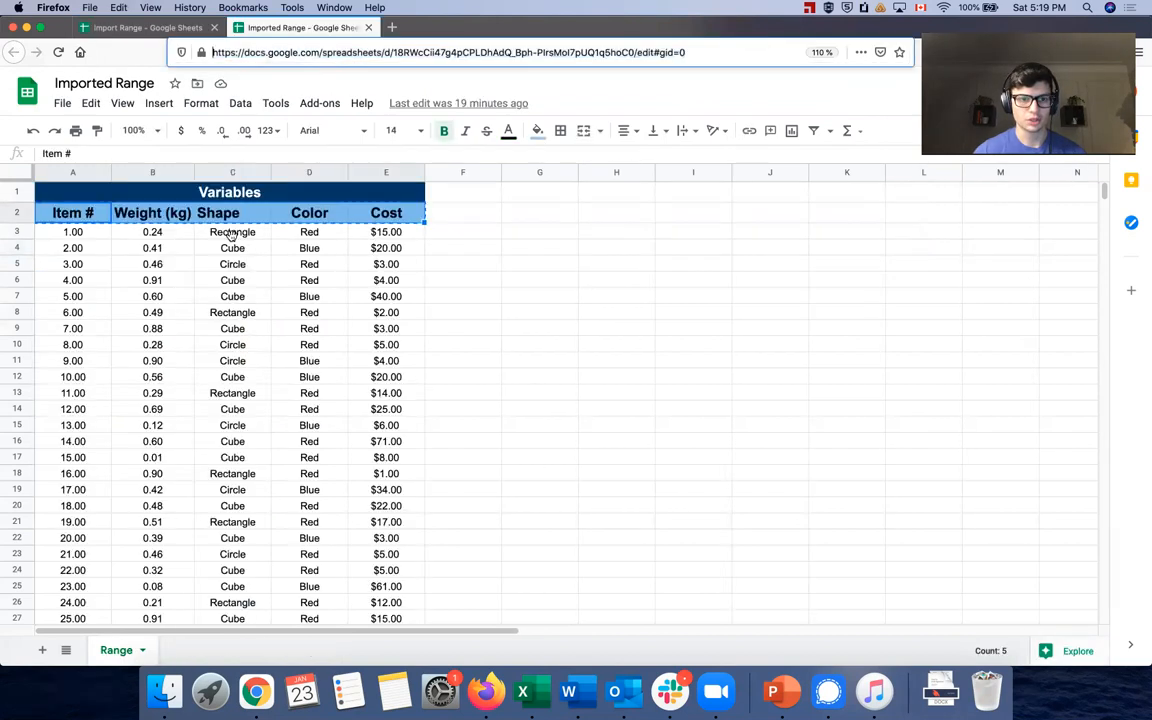
Confirm the Range sheet's name, then finish A4's formula with "Range!A:E") and commit it
click(120, 657)
double_click(119, 652)
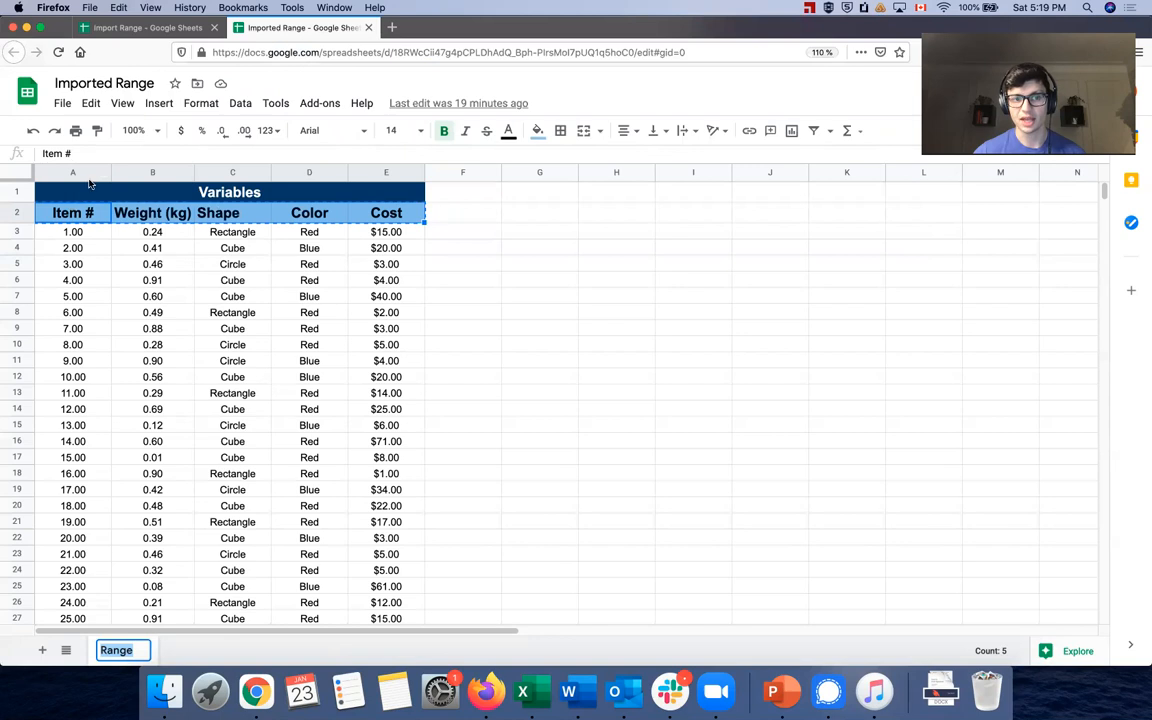
key(ctrl+shift+Tab)
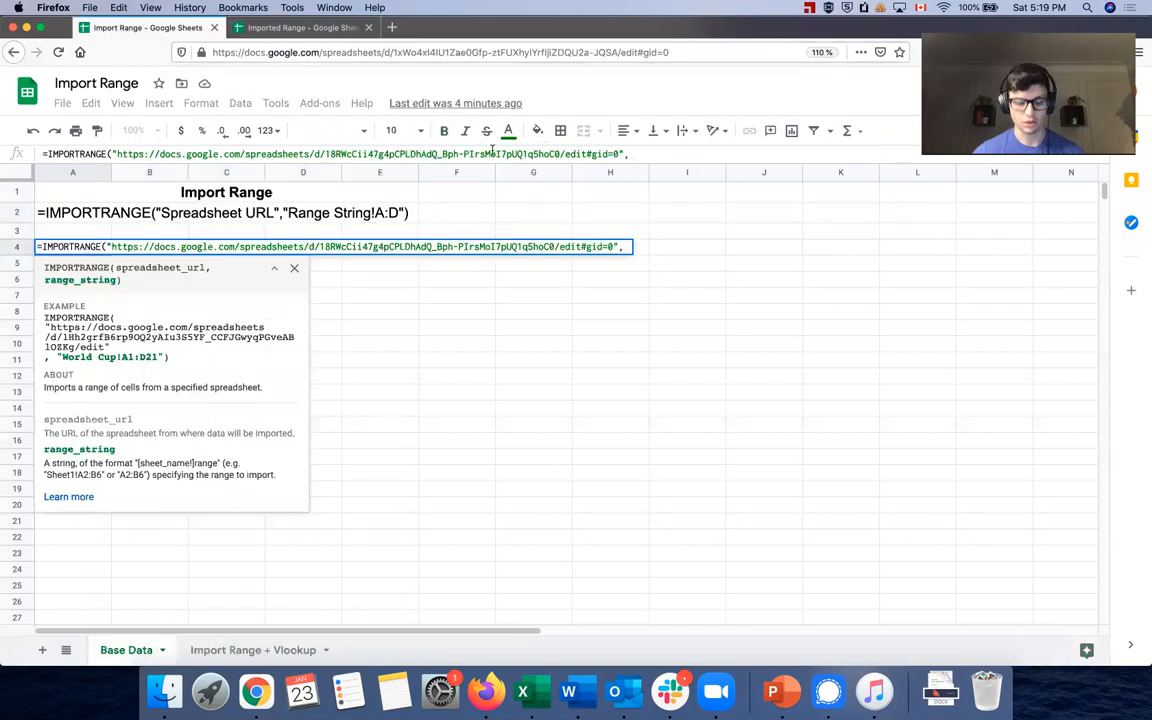
text(")
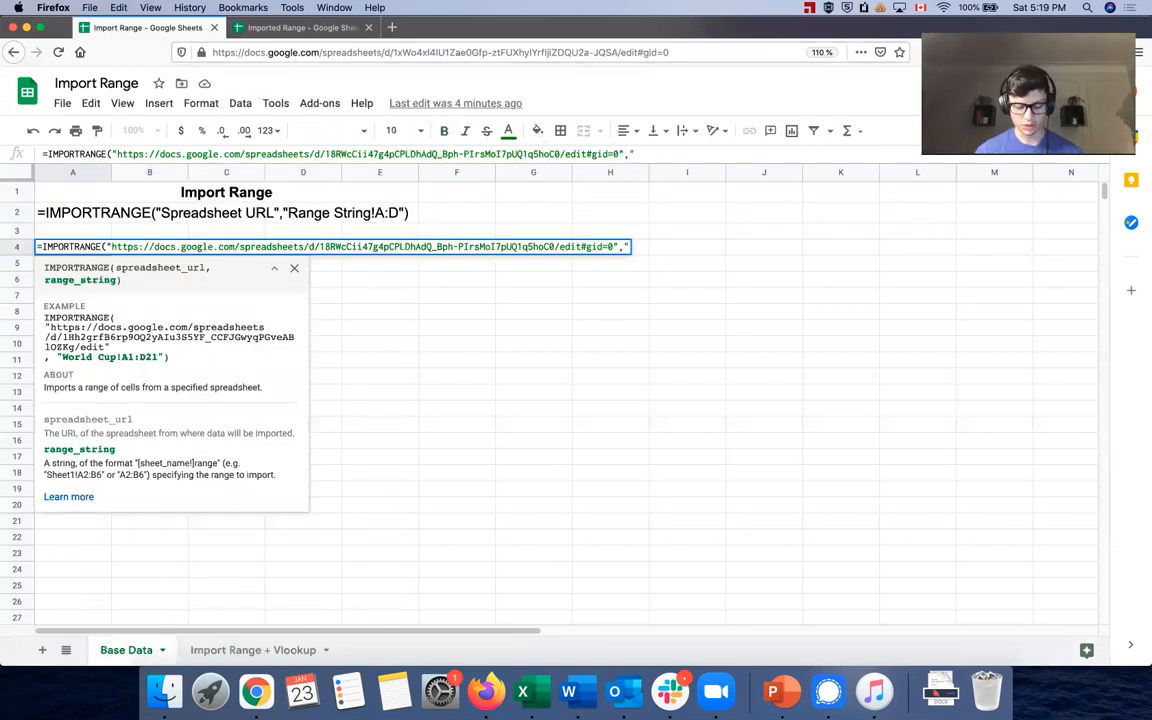
text(Range:)
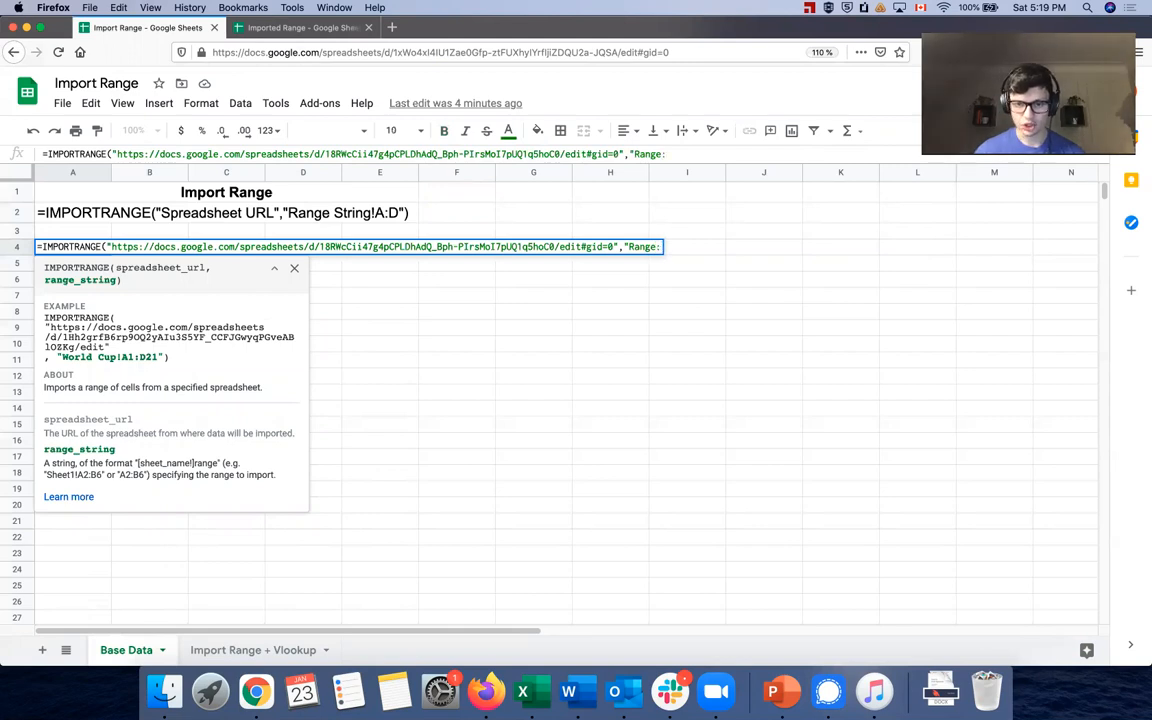
key(BackSpace)
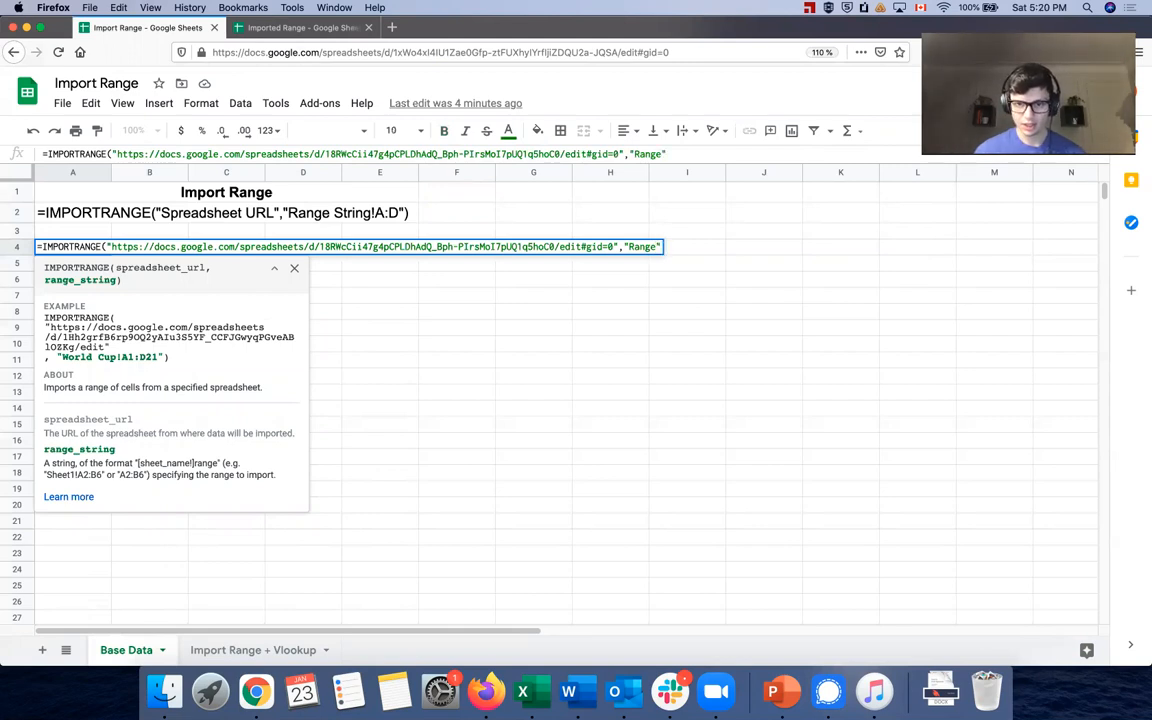
key(BackSpace)
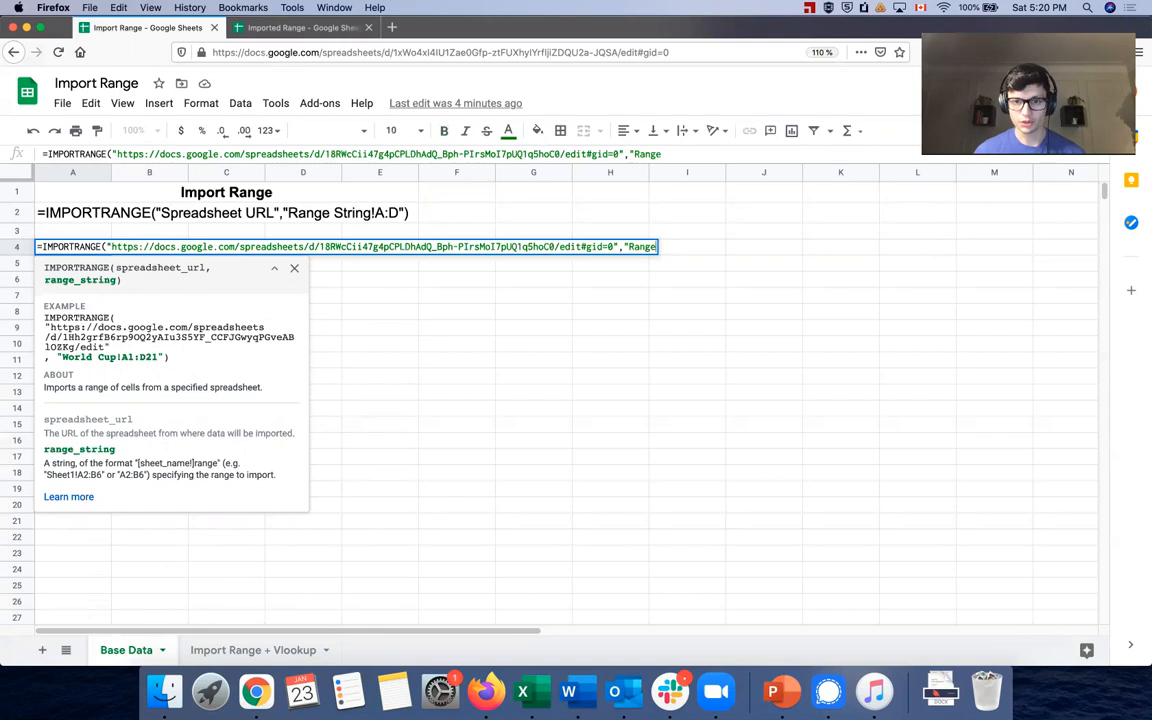
text(!)
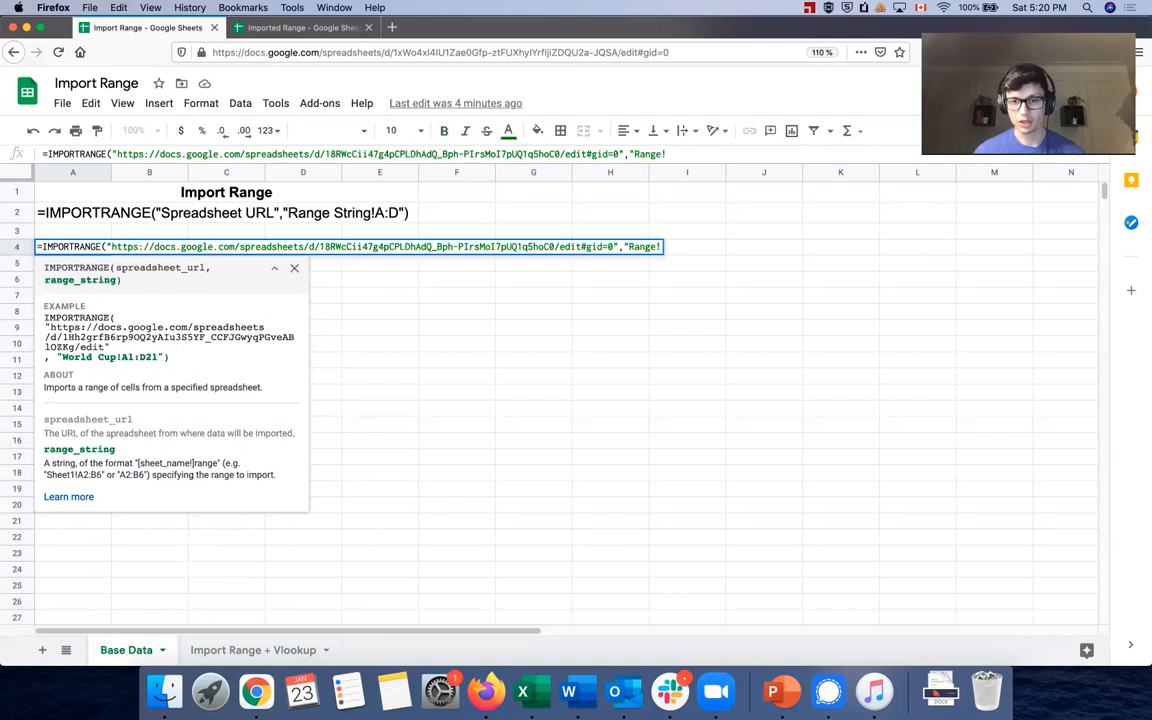
text(A:E"))
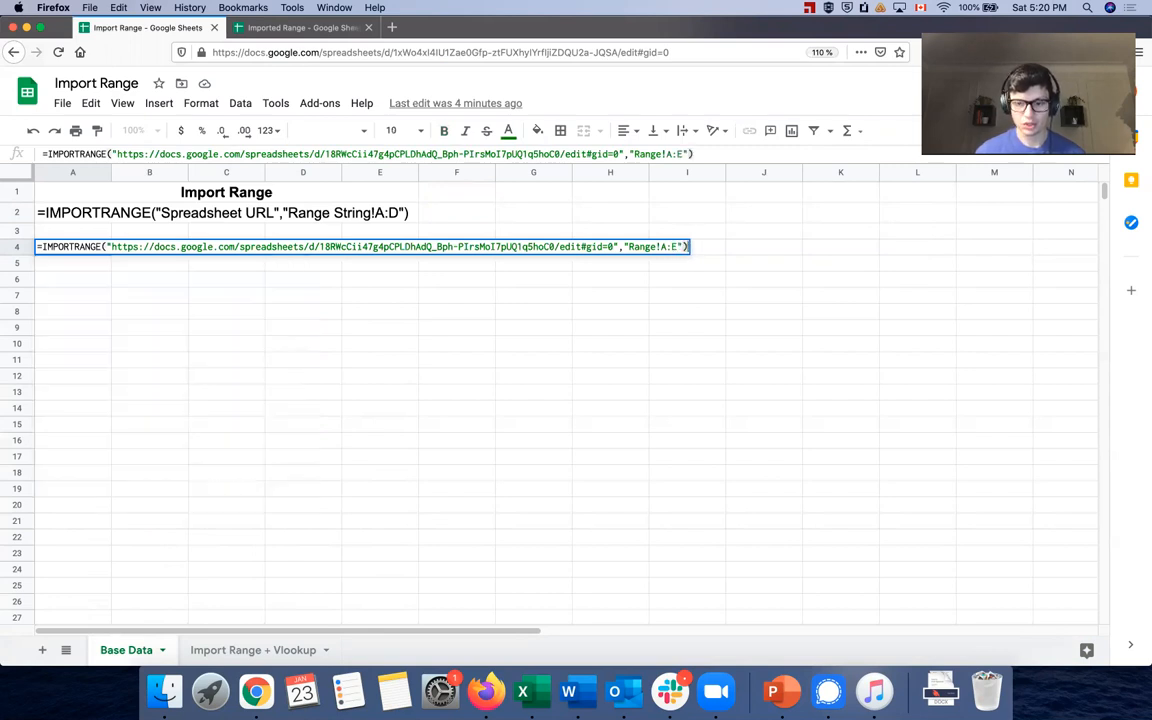
key(Return)
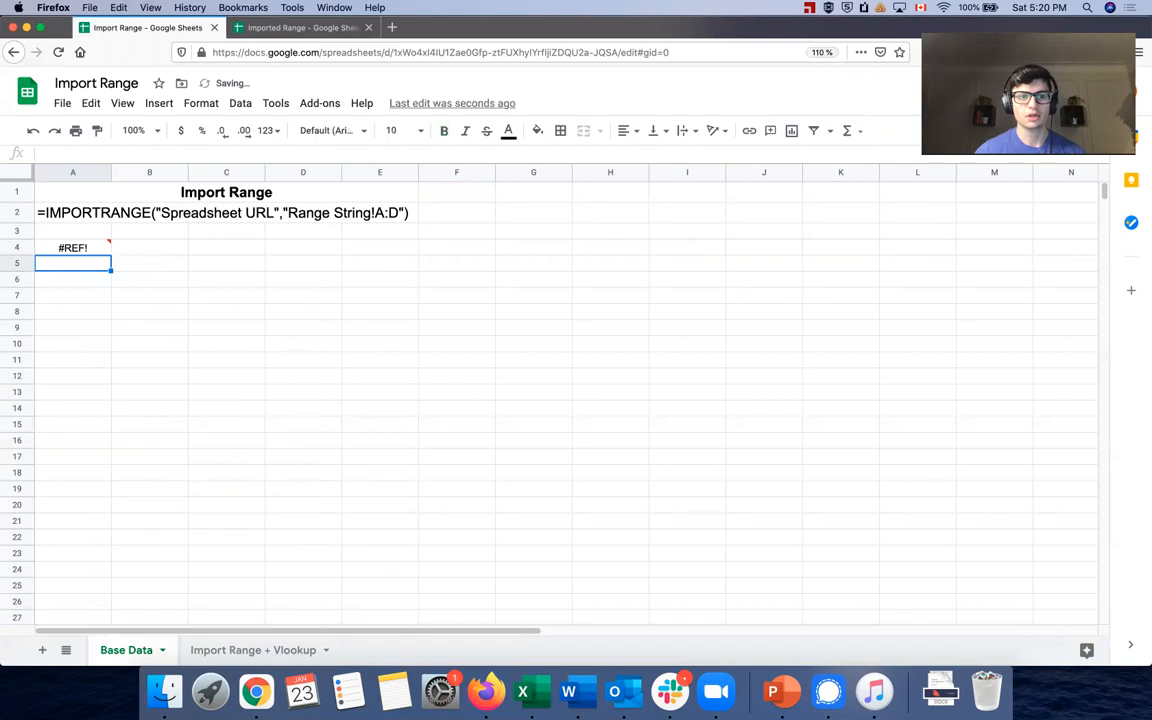
Allow A4's formula to access the source spreadsheet and scroll through the imported table
mouse_move(62, 252)
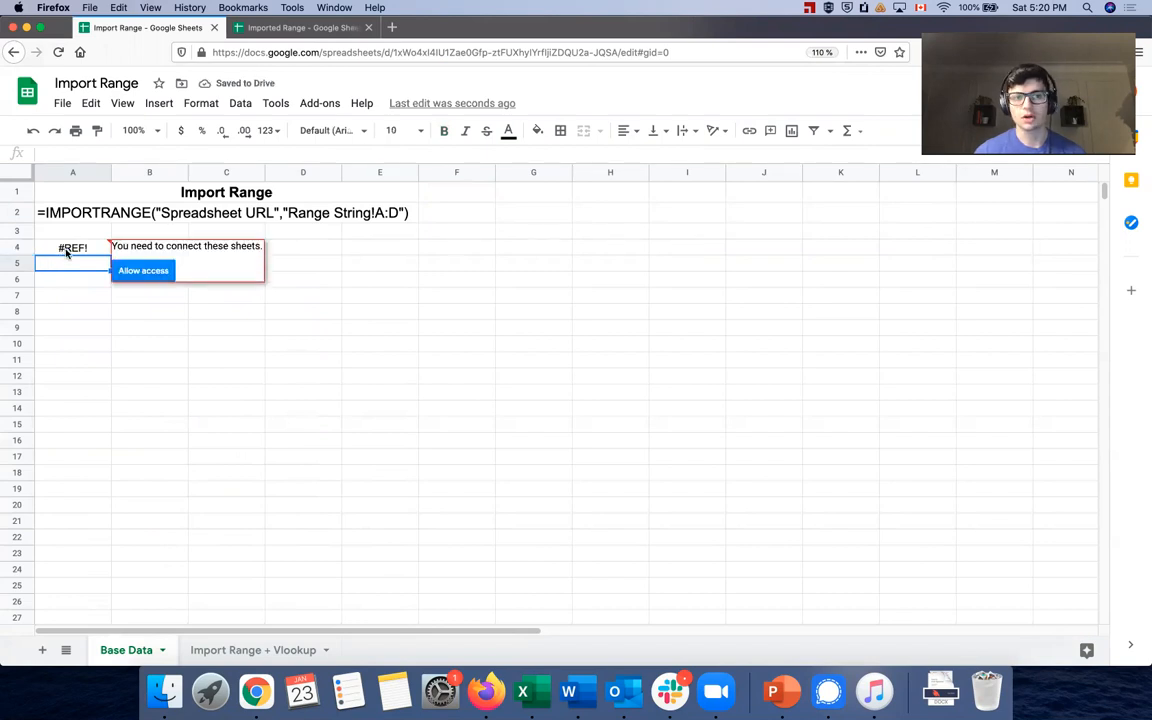
click(141, 271)
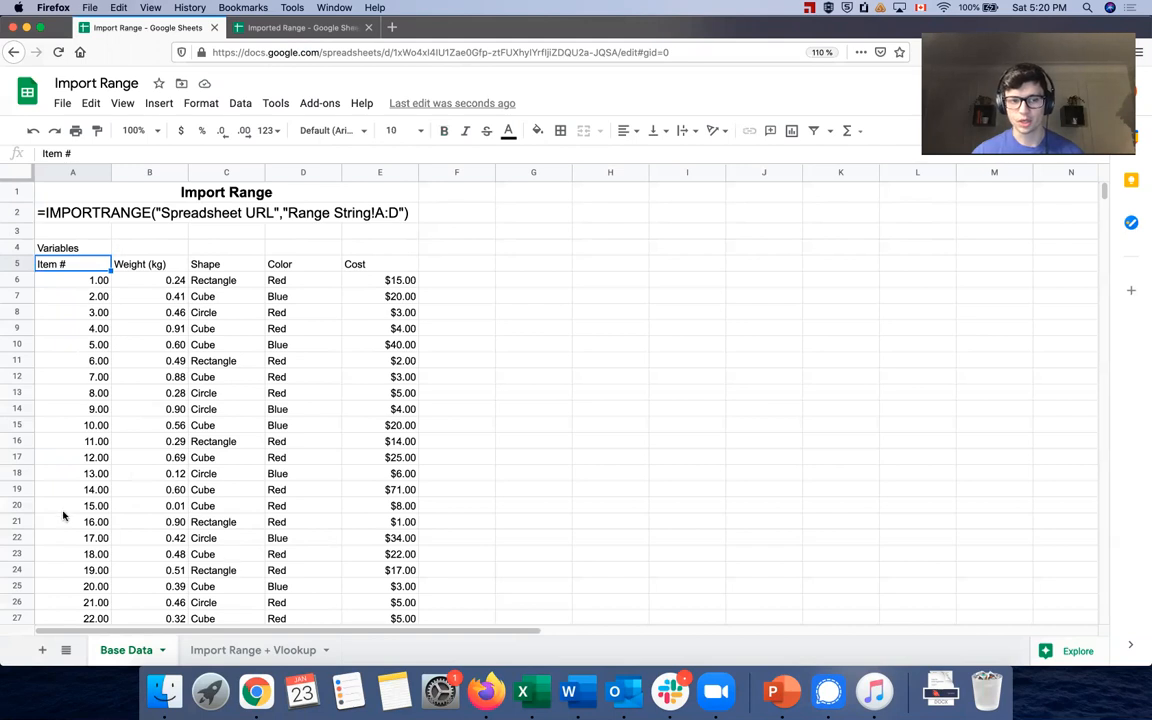
scroll(108, 488, down, 15)
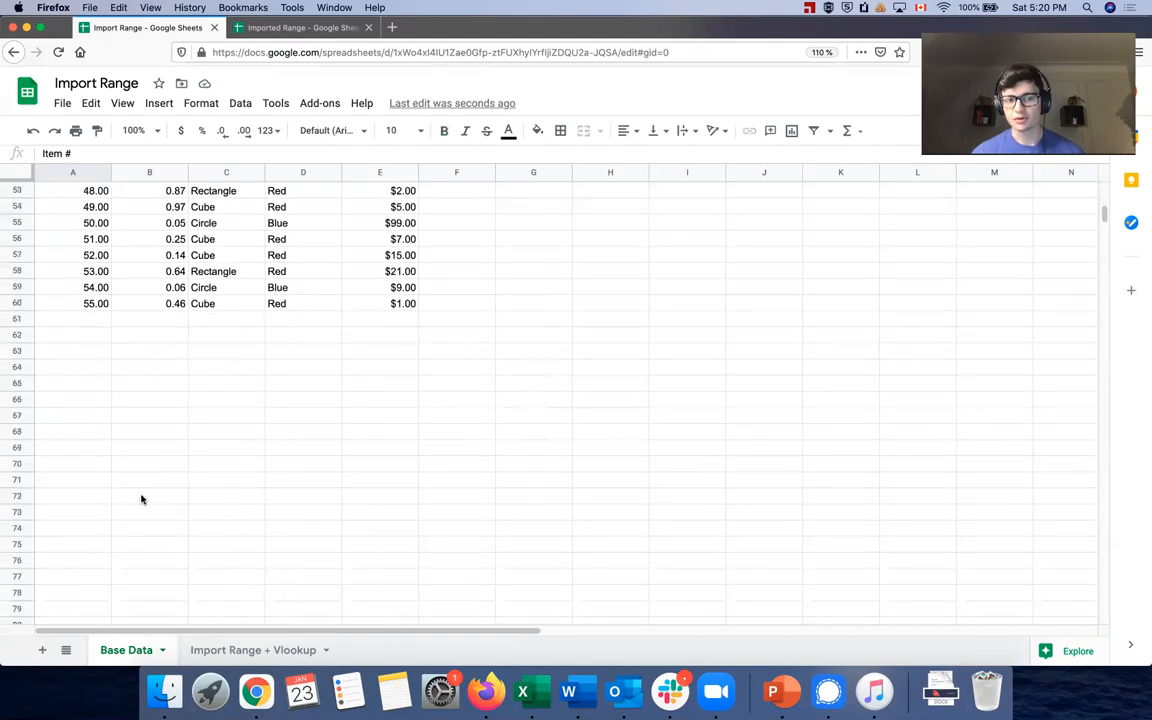
scroll(141, 499, up, 15)
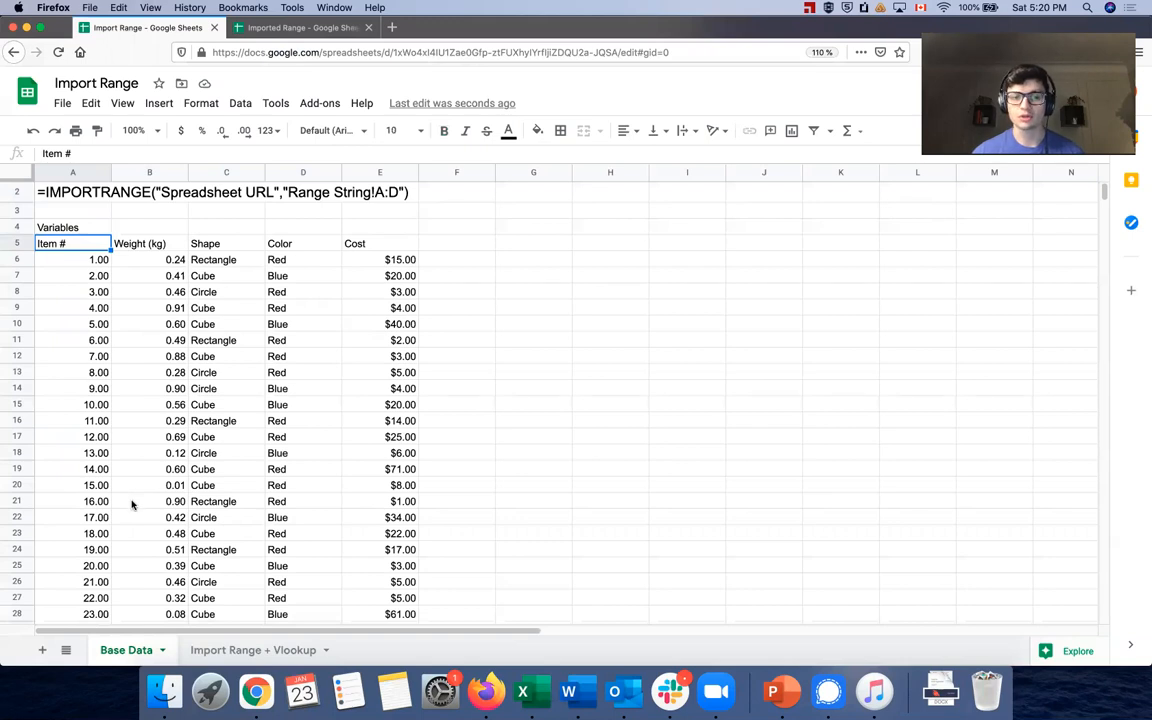
On Import Range + Vlookup, check the sum of item numbers A5:A26 and review the source spreadsheet
click(216, 654)
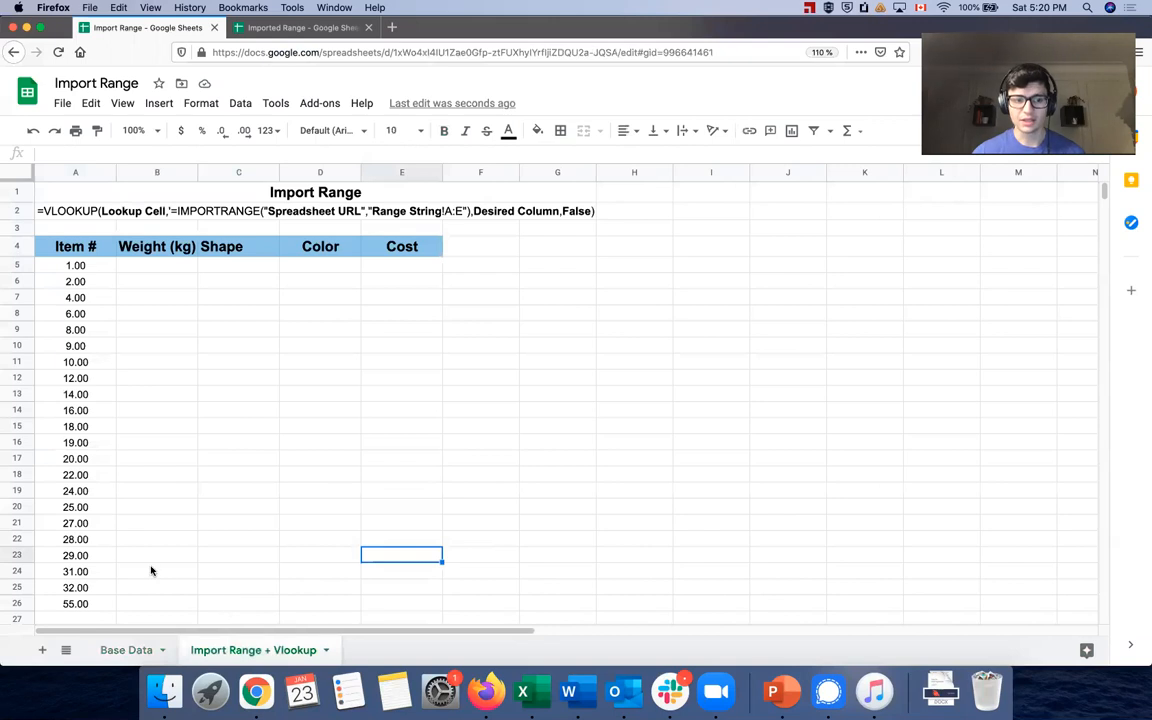
drag(87, 265, 77, 603)
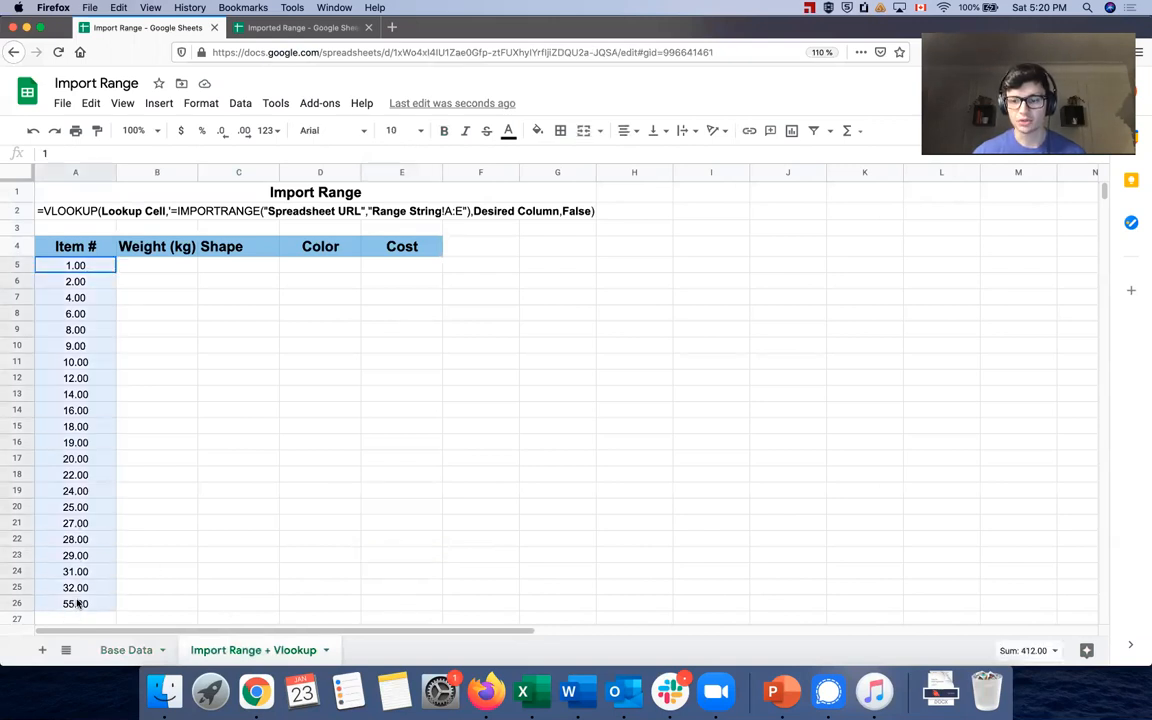
click(975, 650)
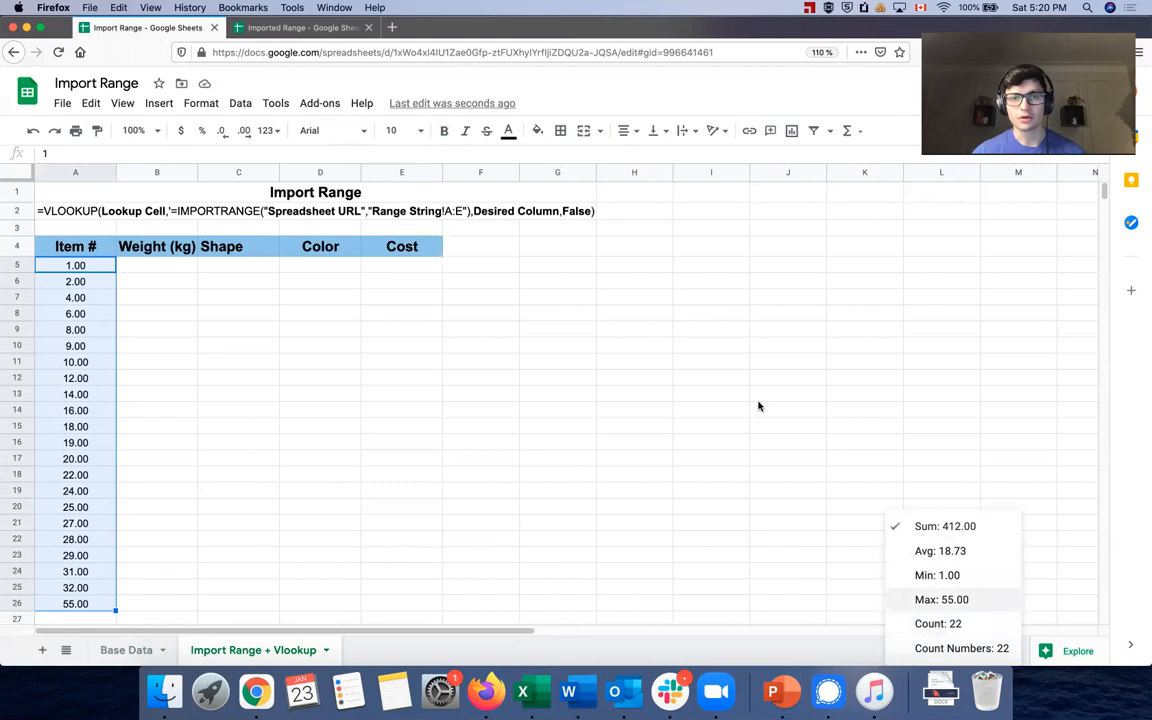
click(300, 27)
scroll(101, 453, down, 10)
scroll(101, 453, down, 6)
scroll(95, 411, up, 15)
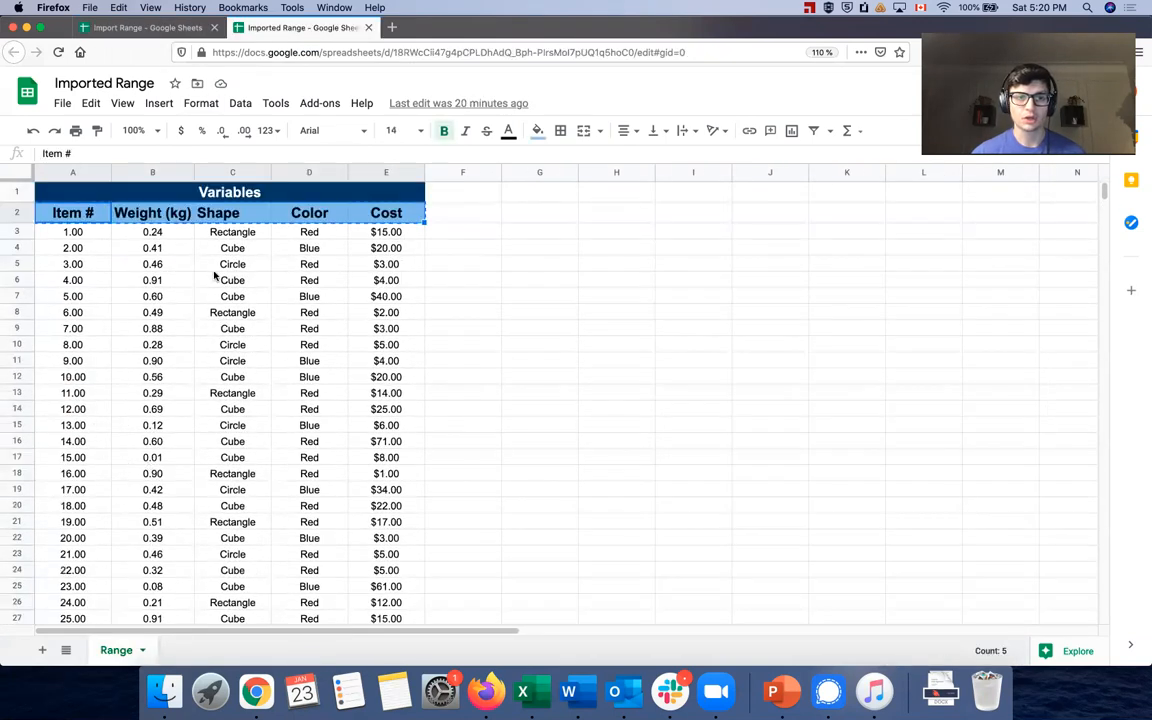
click(145, 27)
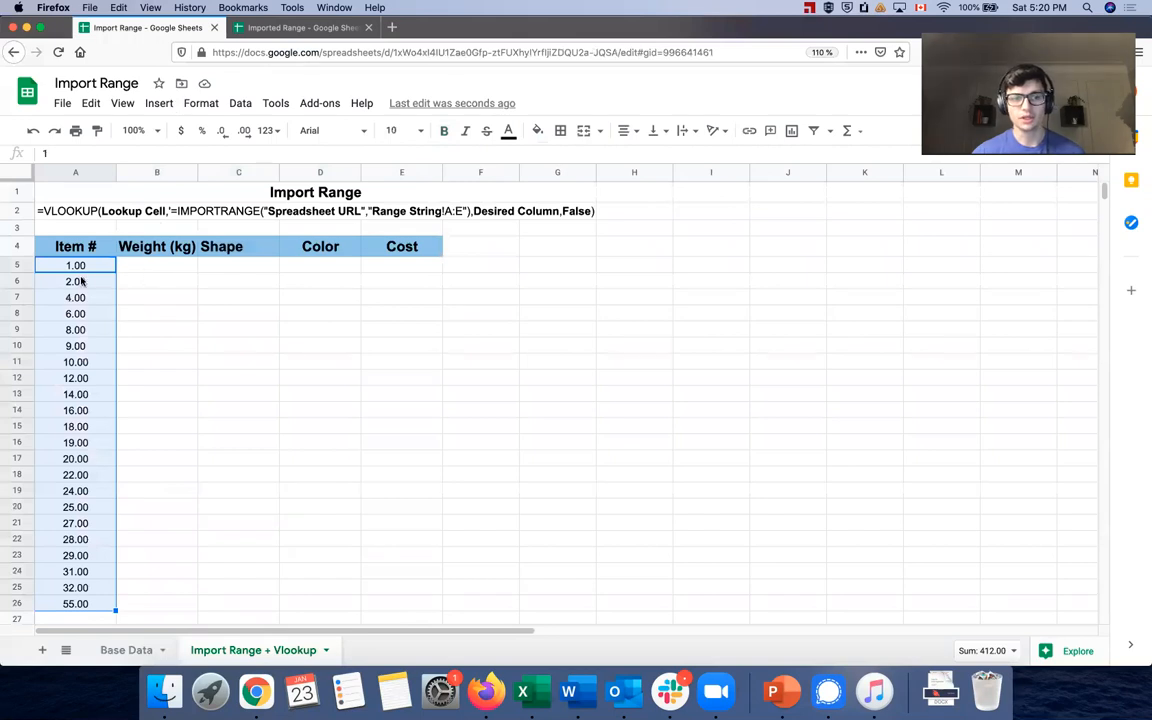
click(125, 280)
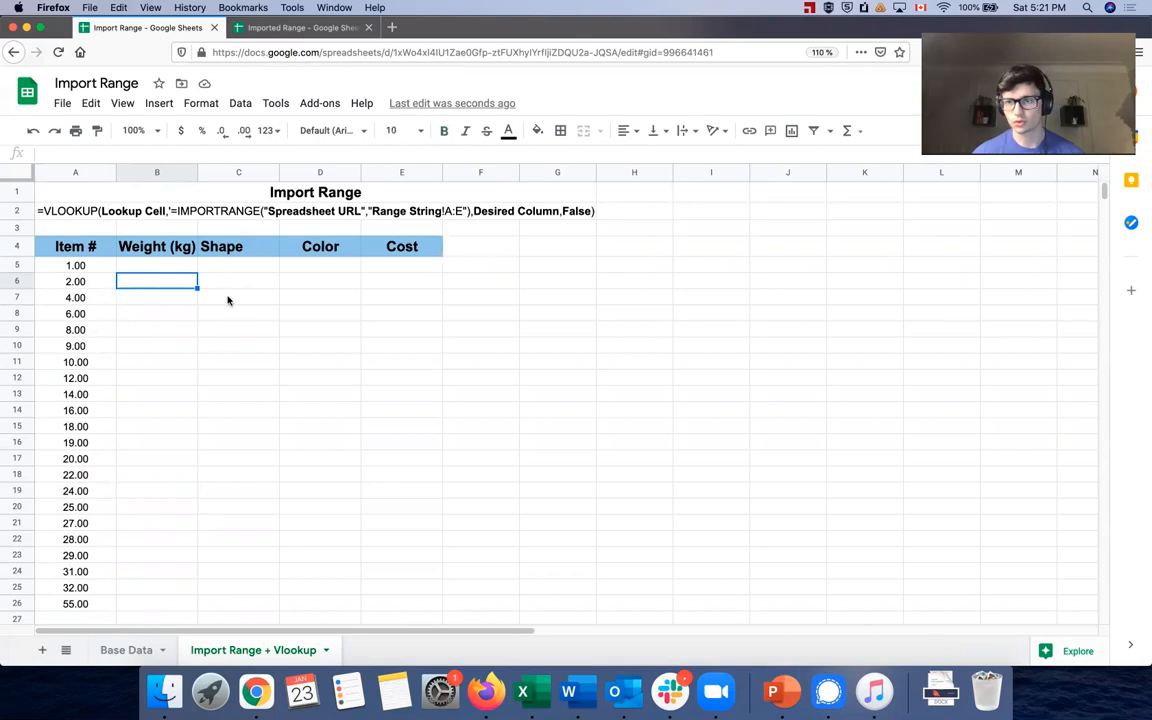
Cancel a started B5 formula and inspect Base Data's cells down to A4's IMPORTRANGE formula
click(166, 266)
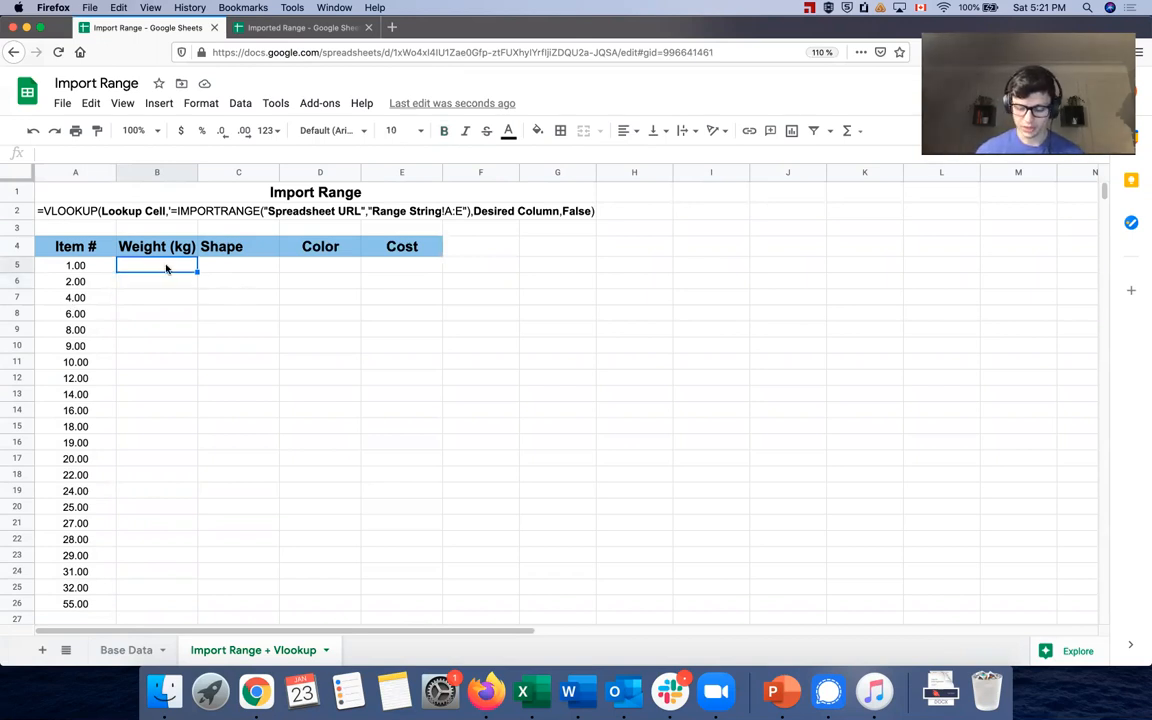
text(=)
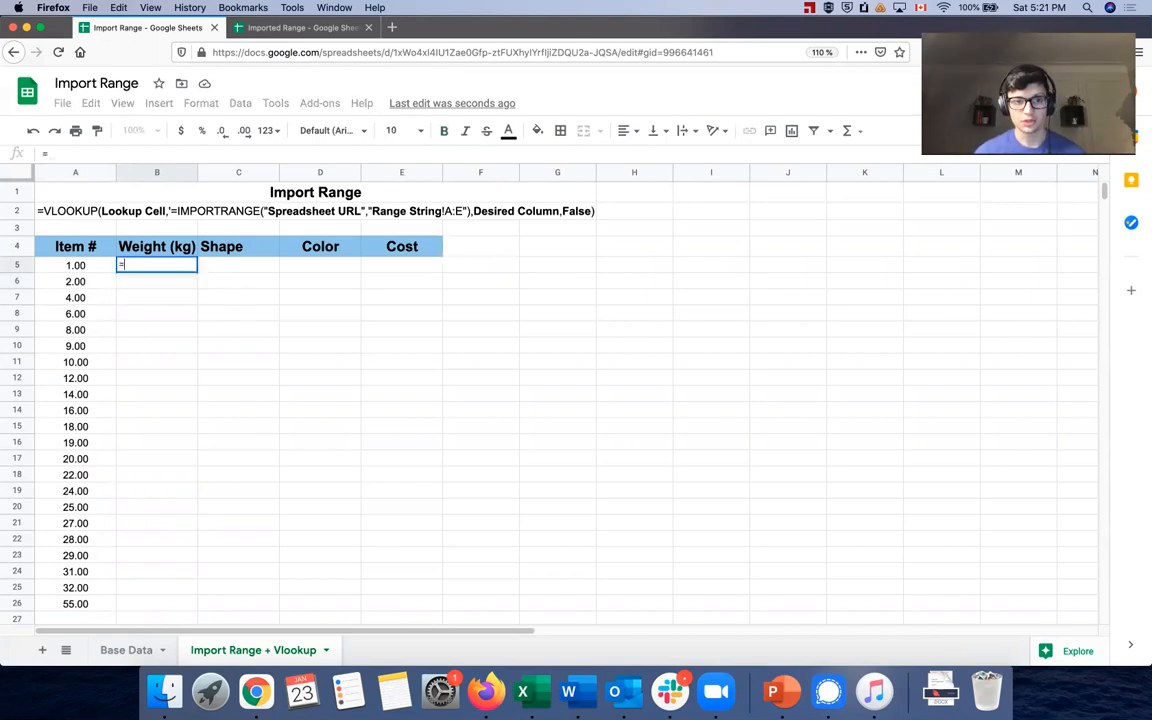
click(115, 650)
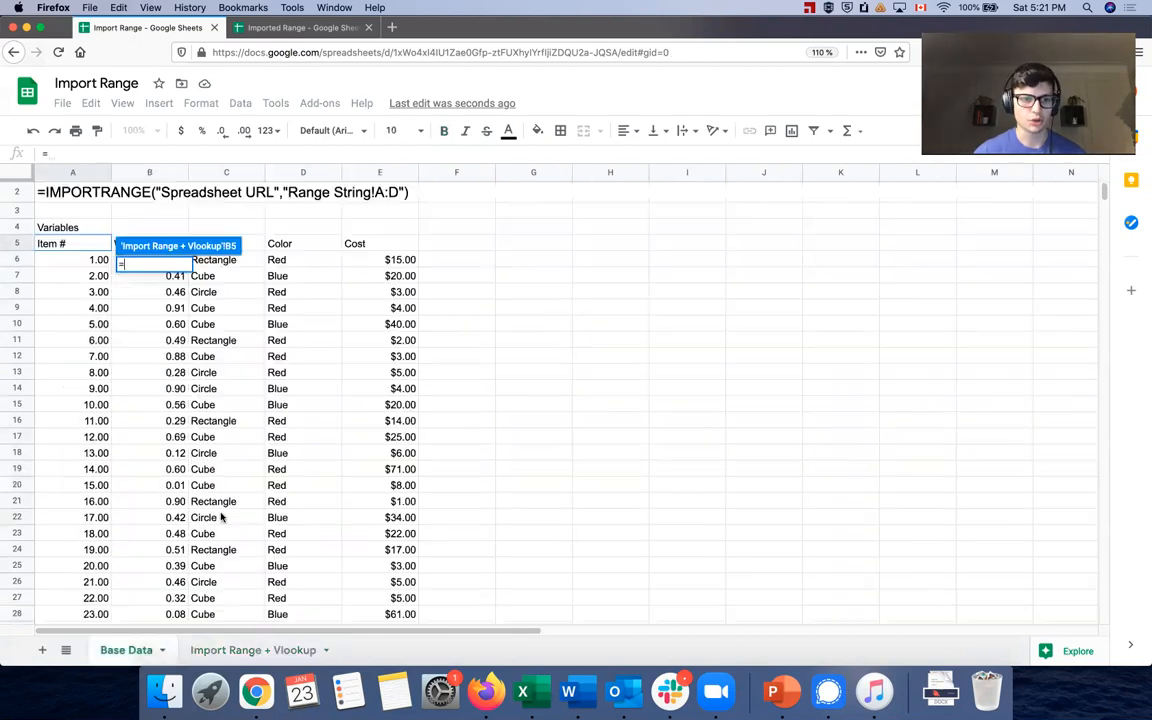
key(Escape)
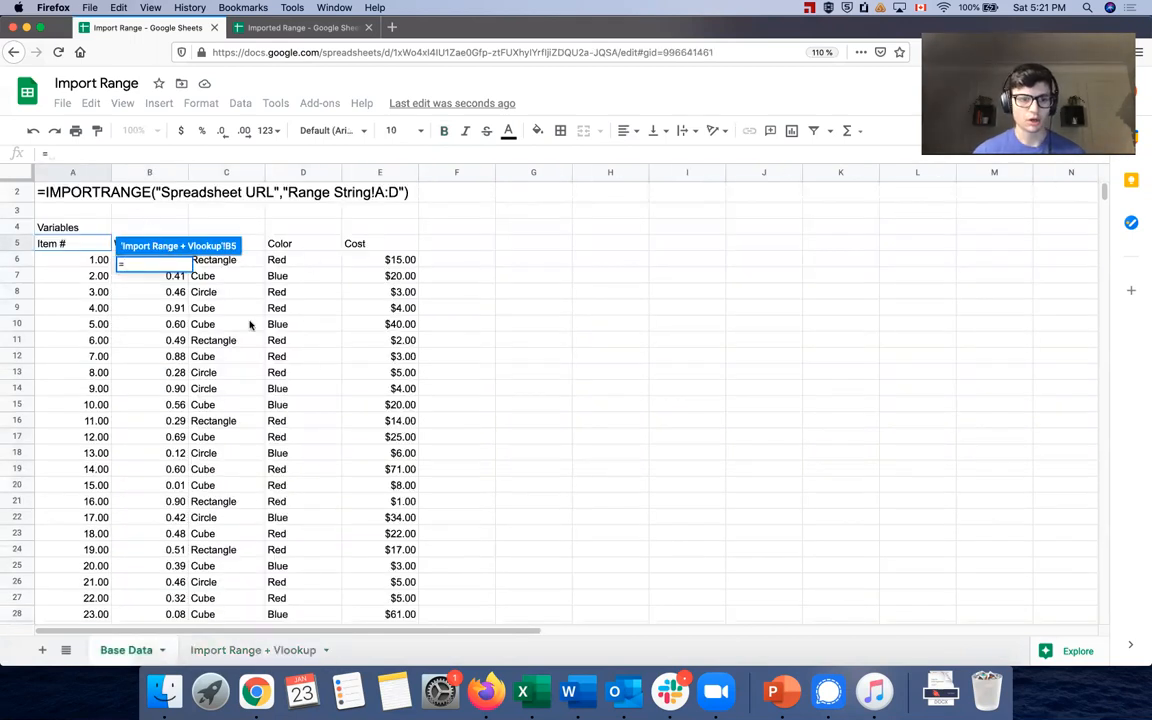
click(135, 651)
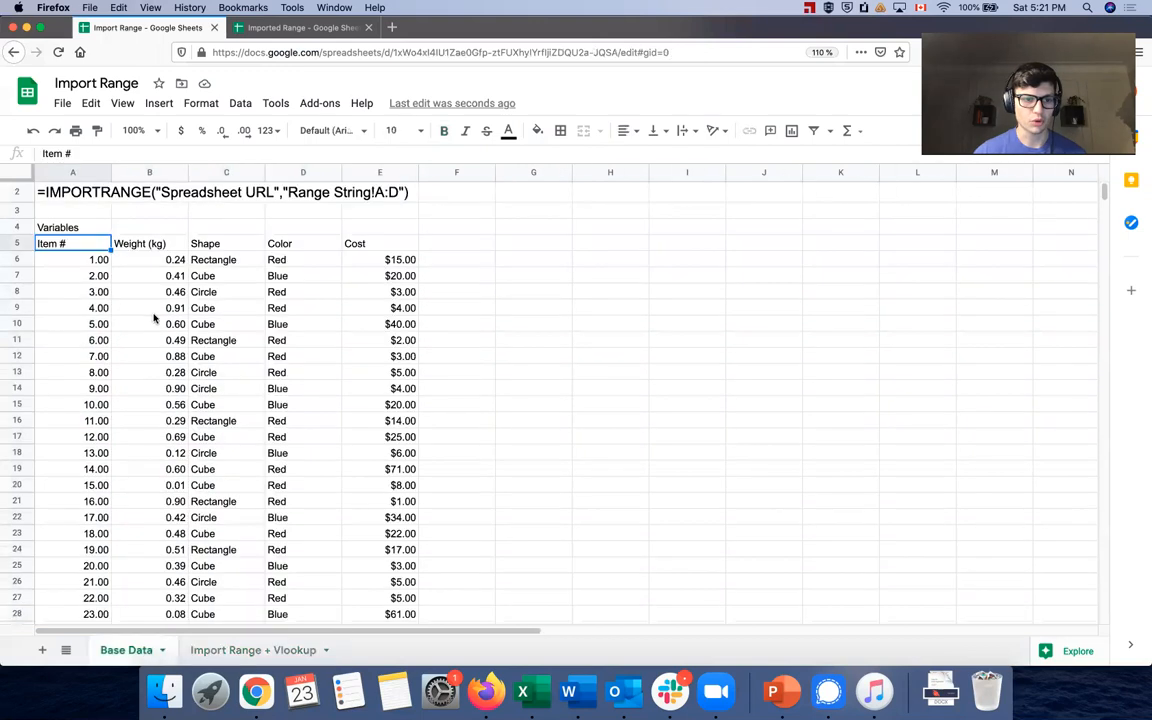
click(116, 262)
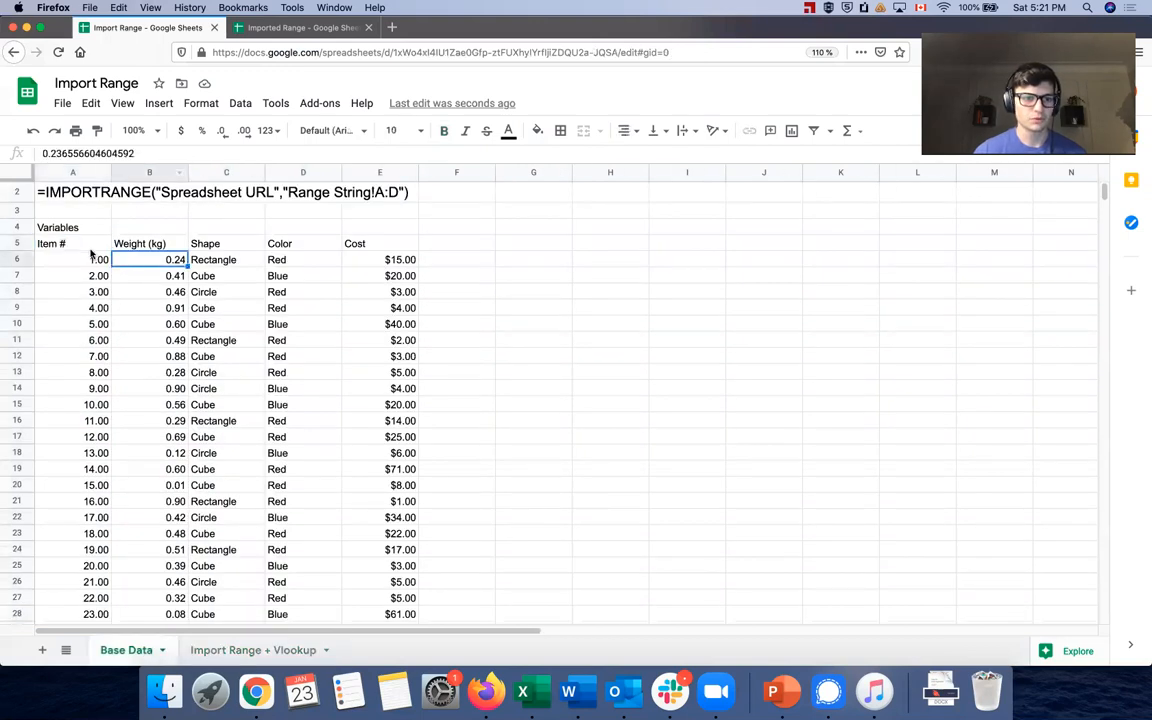
click(90, 243)
click(120, 244)
click(92, 258)
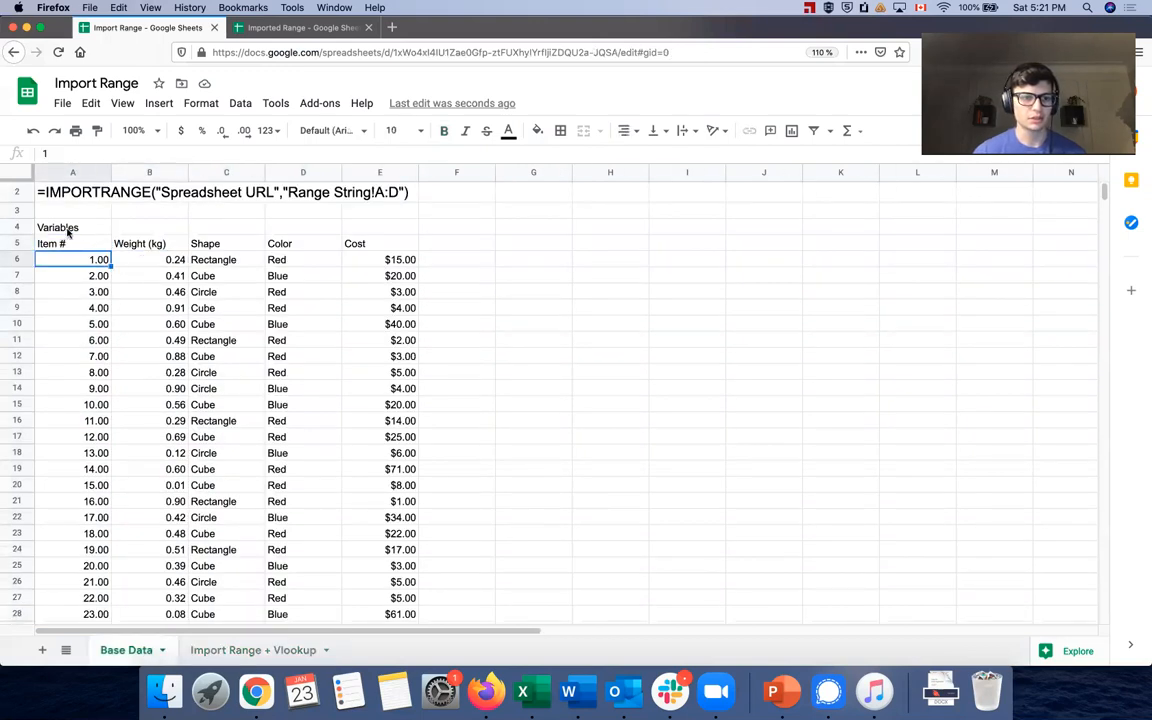
click(62, 243)
click(85, 225)
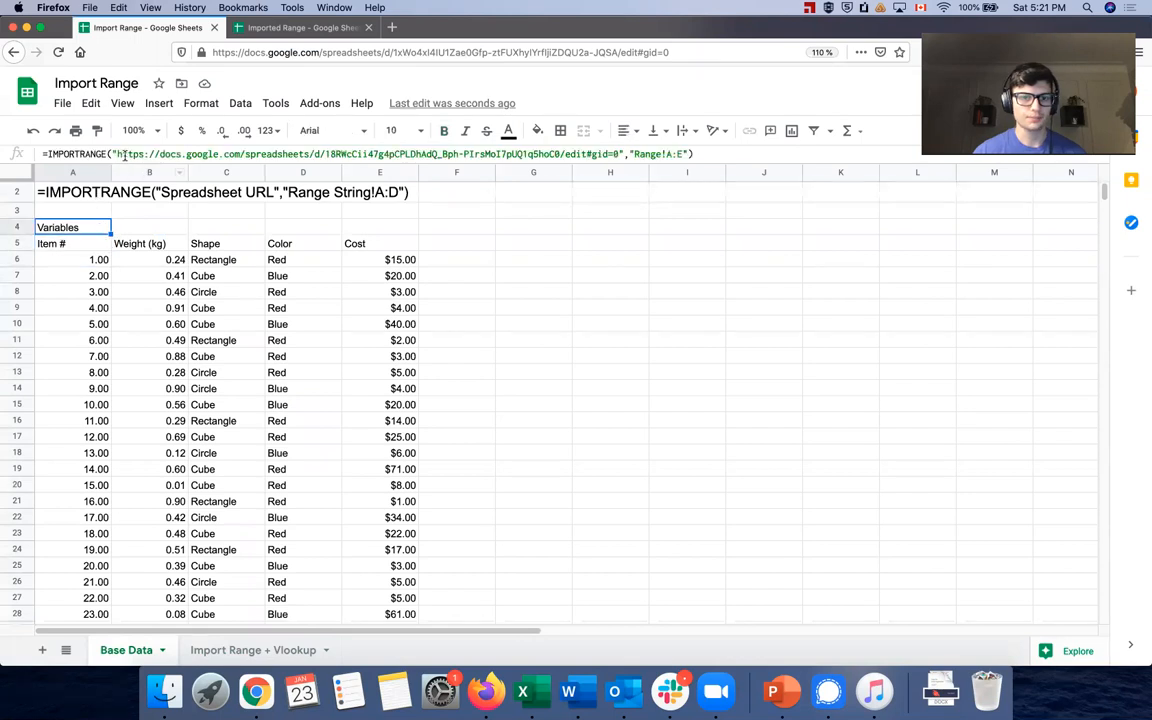
Copy A4's IMPORTRANGE formula text into B5 on the Import Range + Vlookup sheet
triple_click(125, 155)
key(super+c)
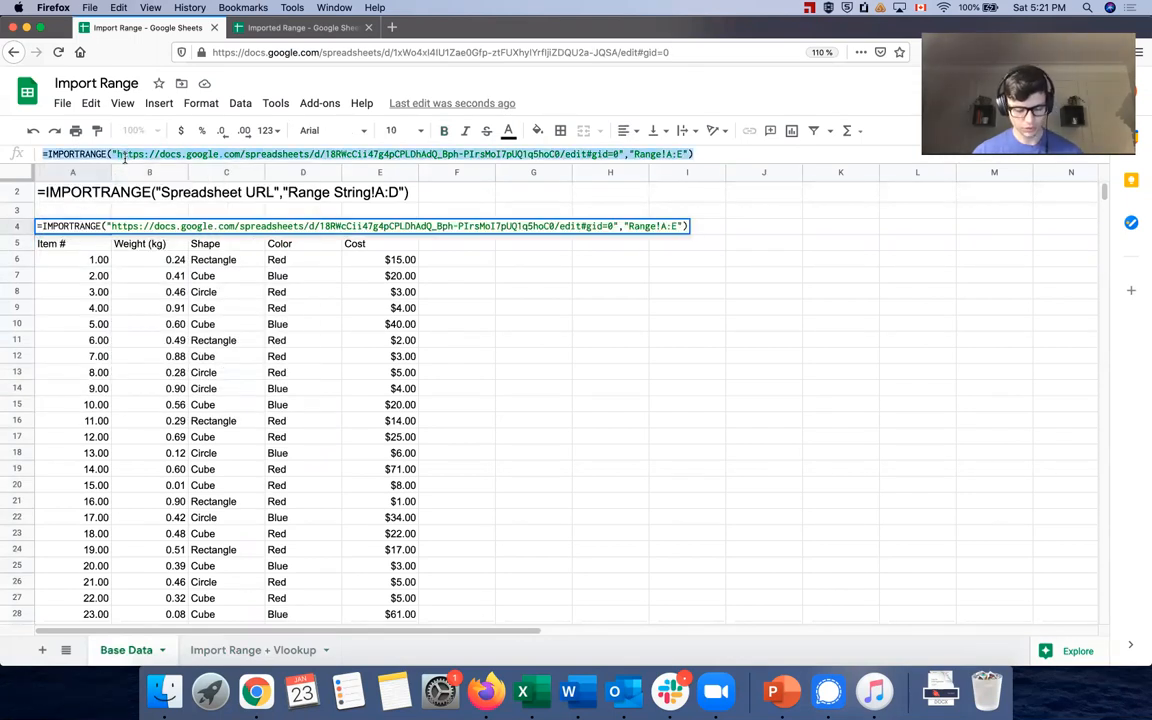
click(245, 649)
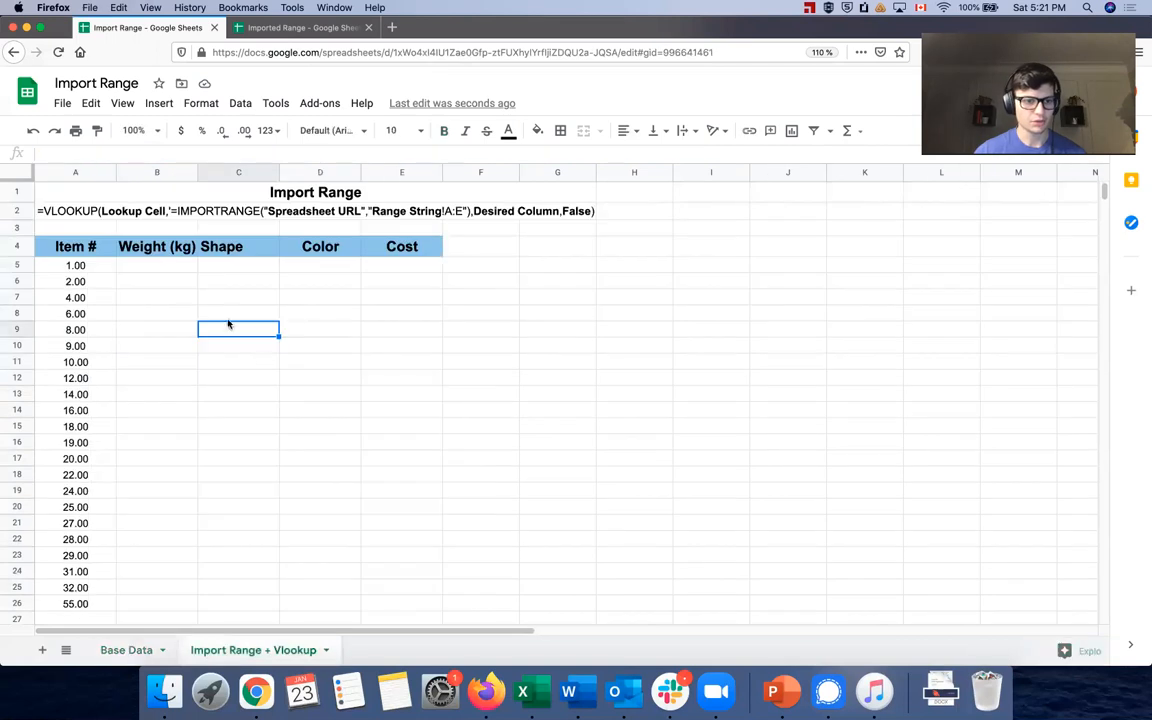
click(152, 265)
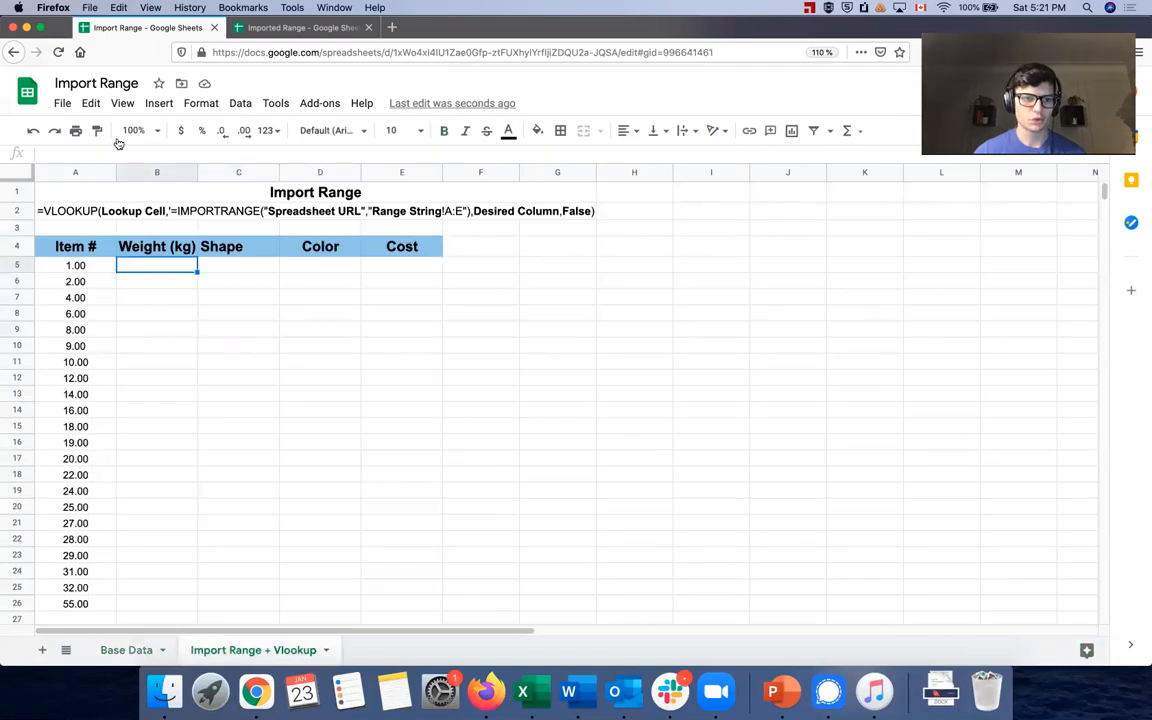
key(super+v)
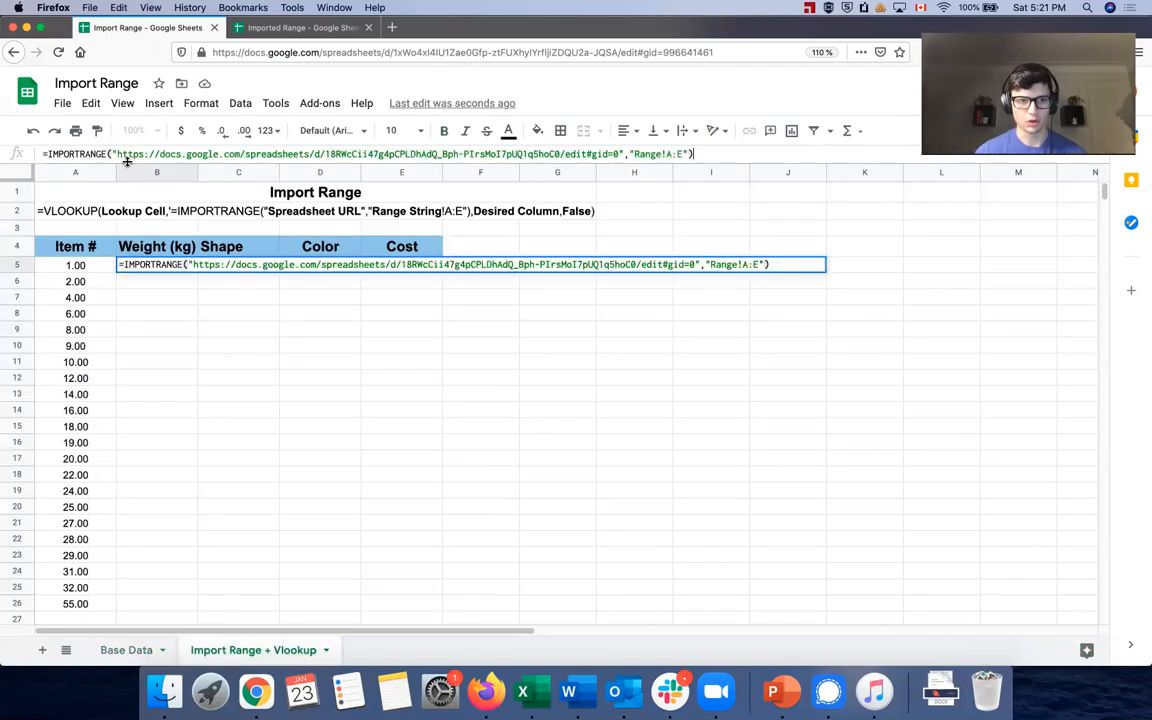
Wrap B5's import as VLOOKUP(A5, IMPORTRANGE(…,"Range!A2:E"), 2, False)
click(47, 154)
text(VL)
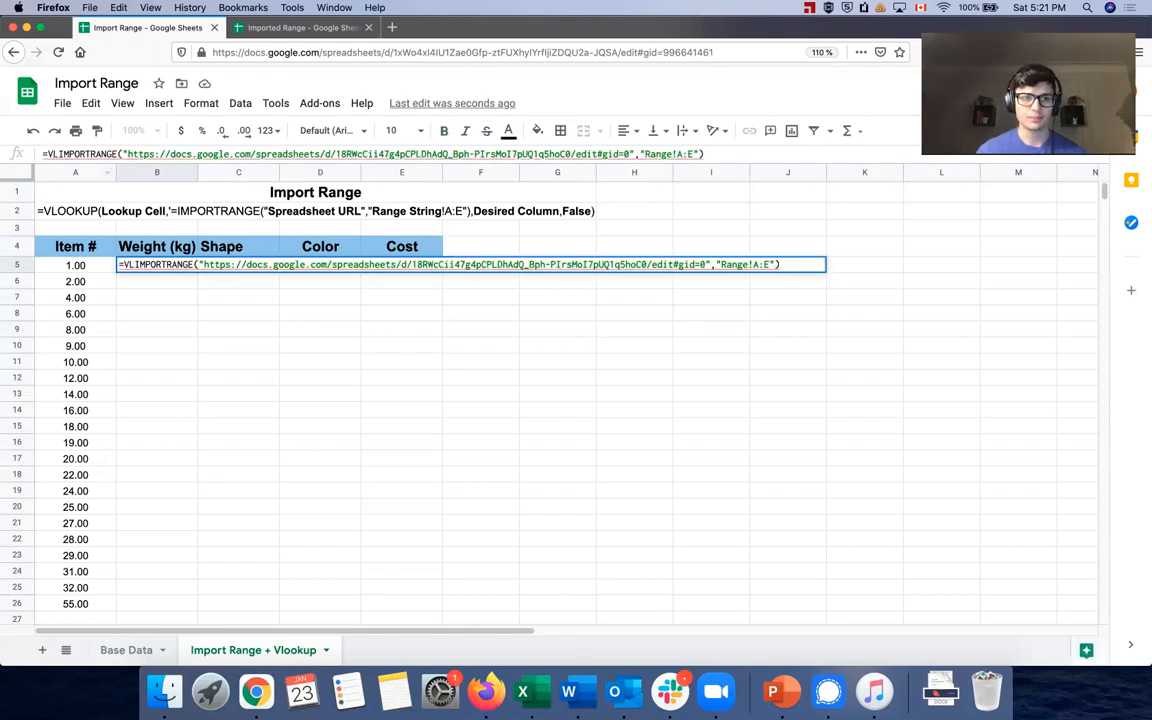
text(OOKUP()
text(()
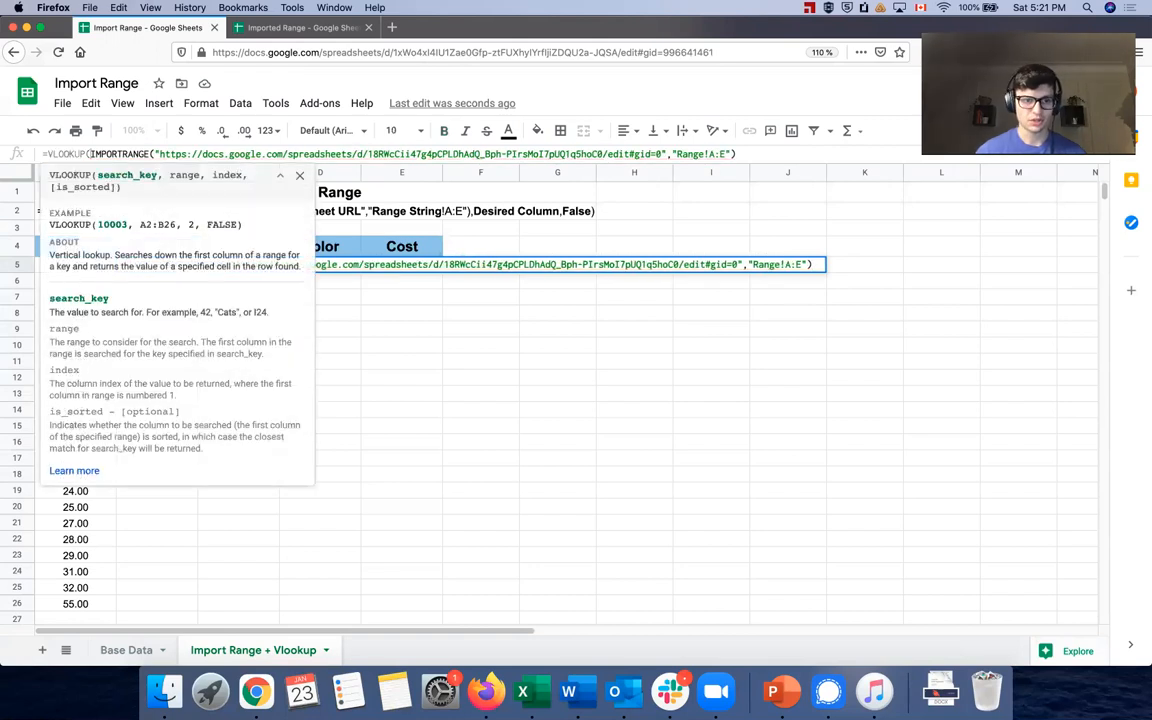
click(300, 176)
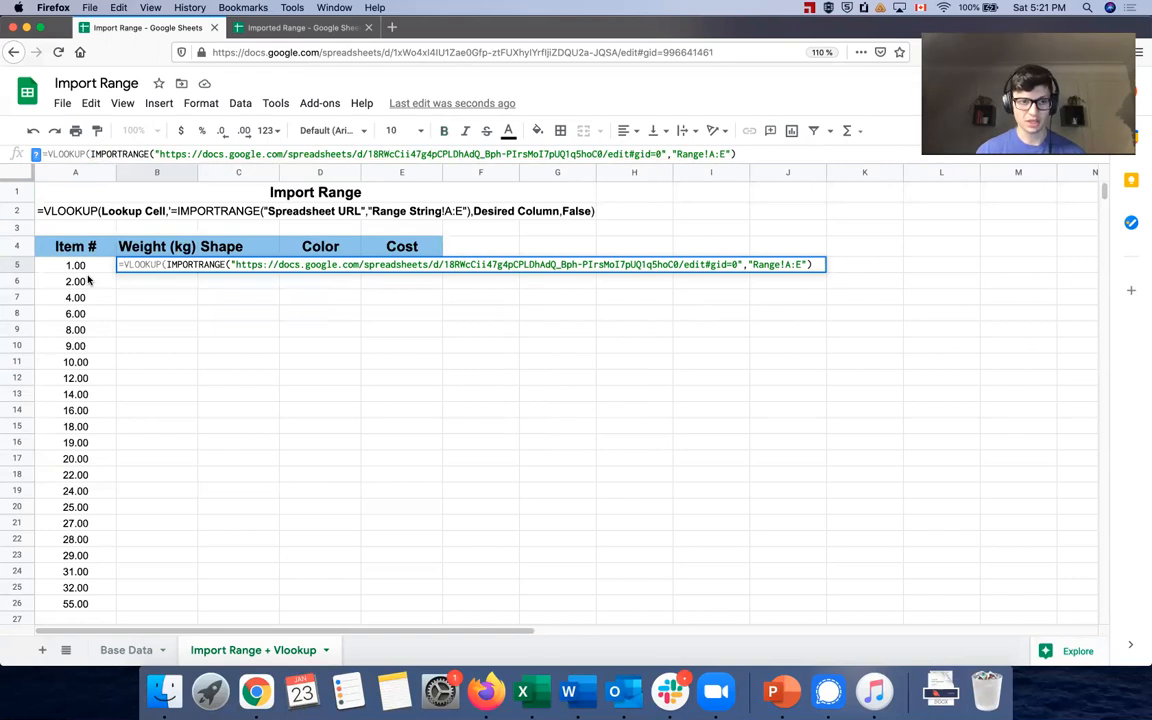
text(A5,)
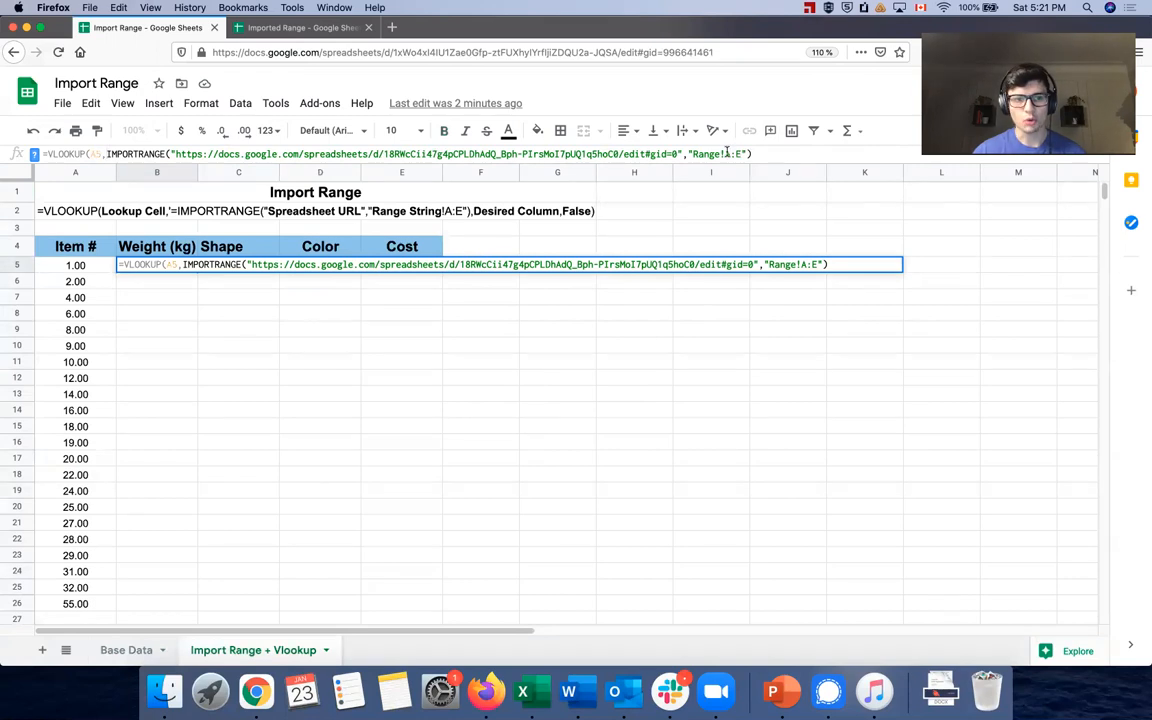
click(729, 155)
text(2)
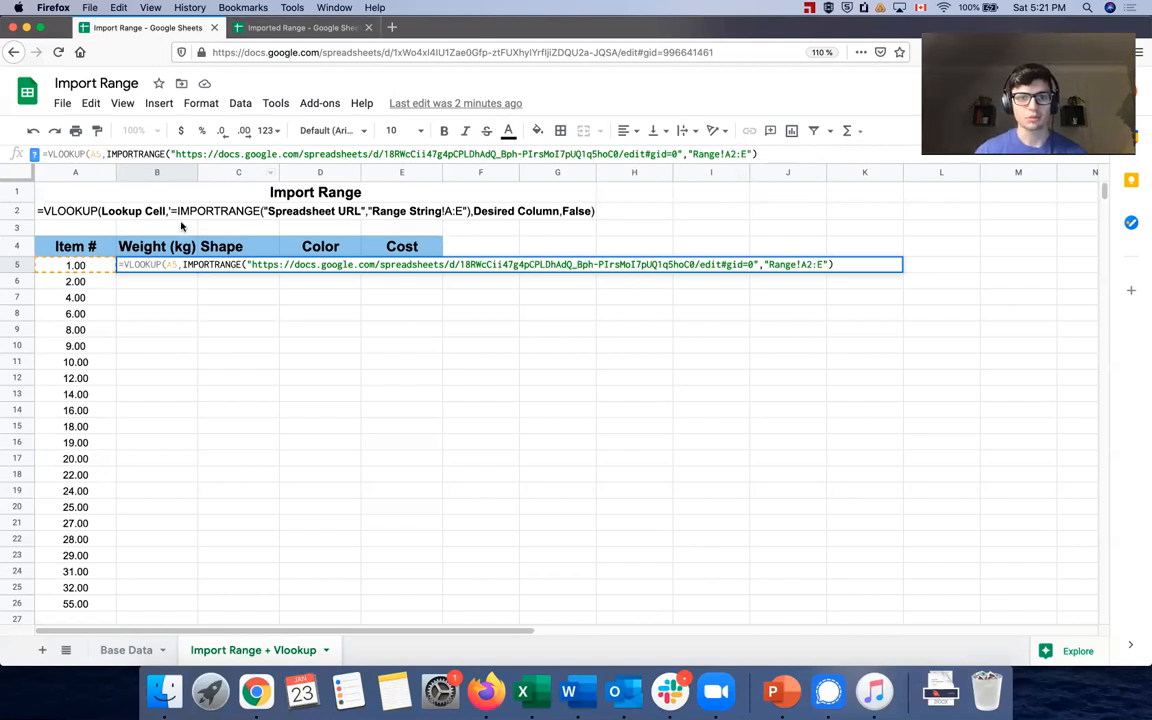
click(320, 27)
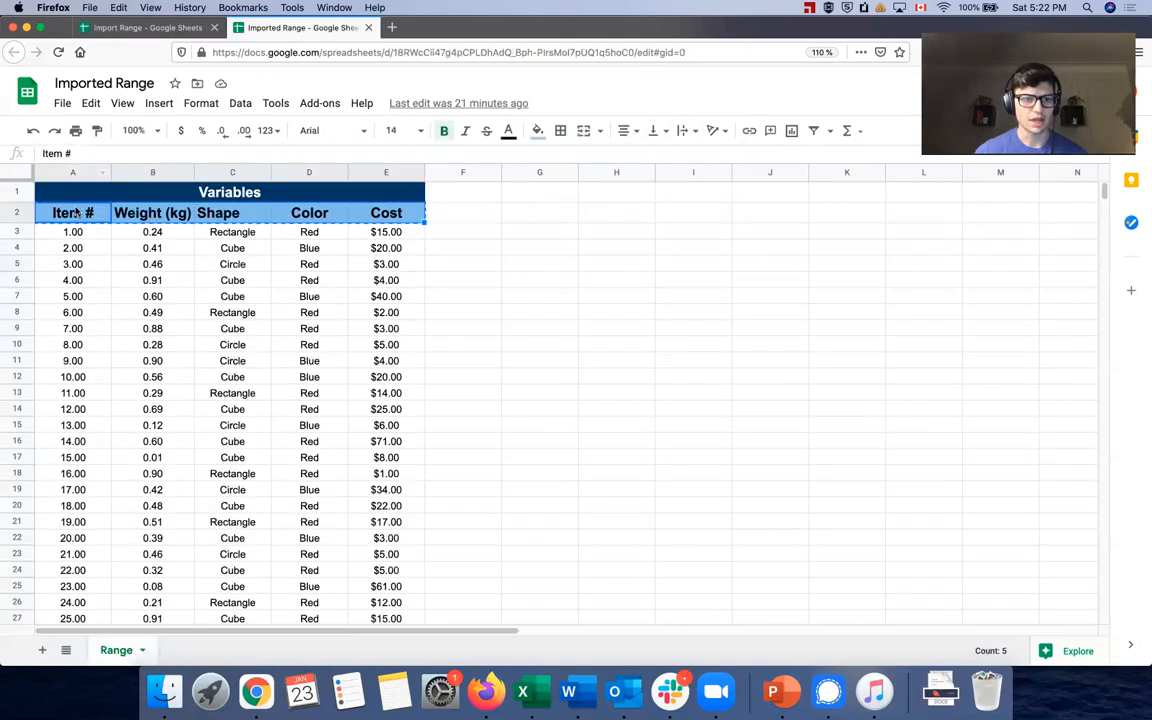
click(160, 27)
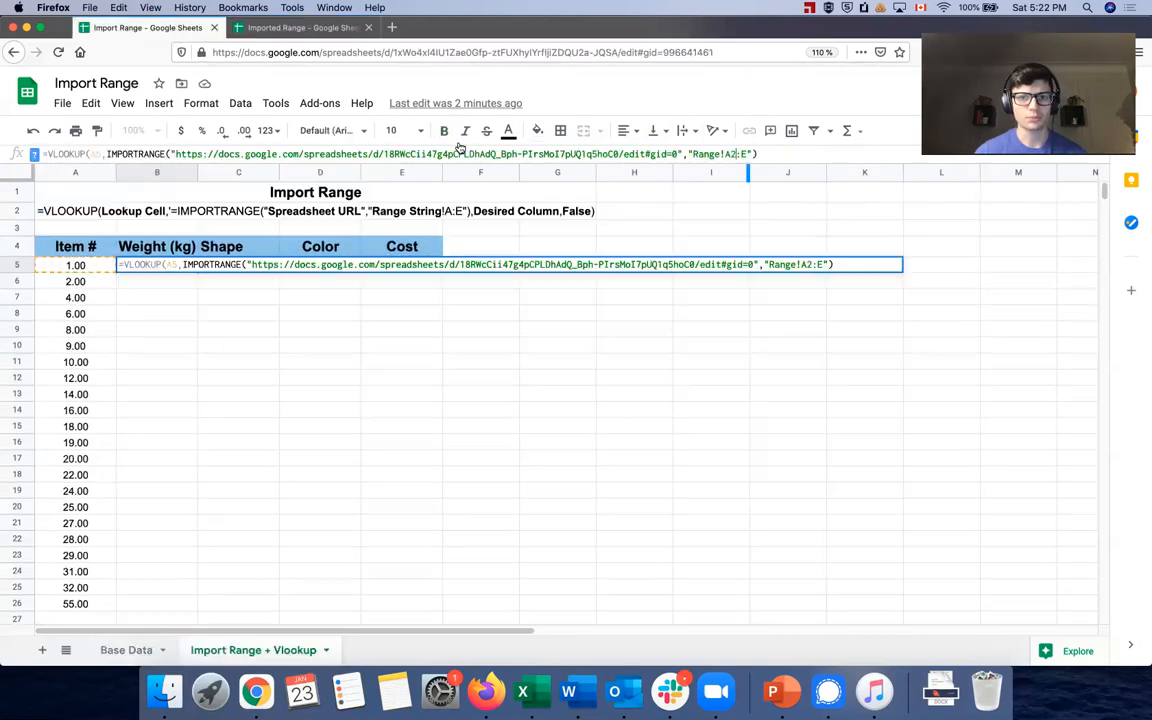
click(757, 153)
text(,)
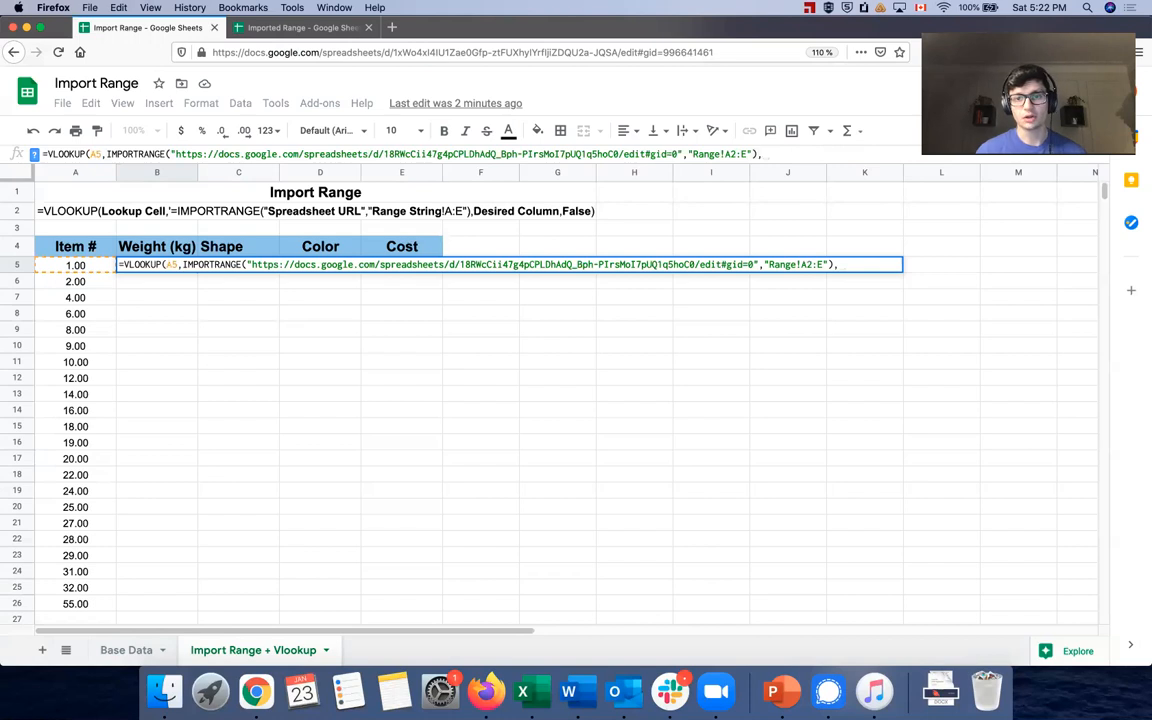
text(2)
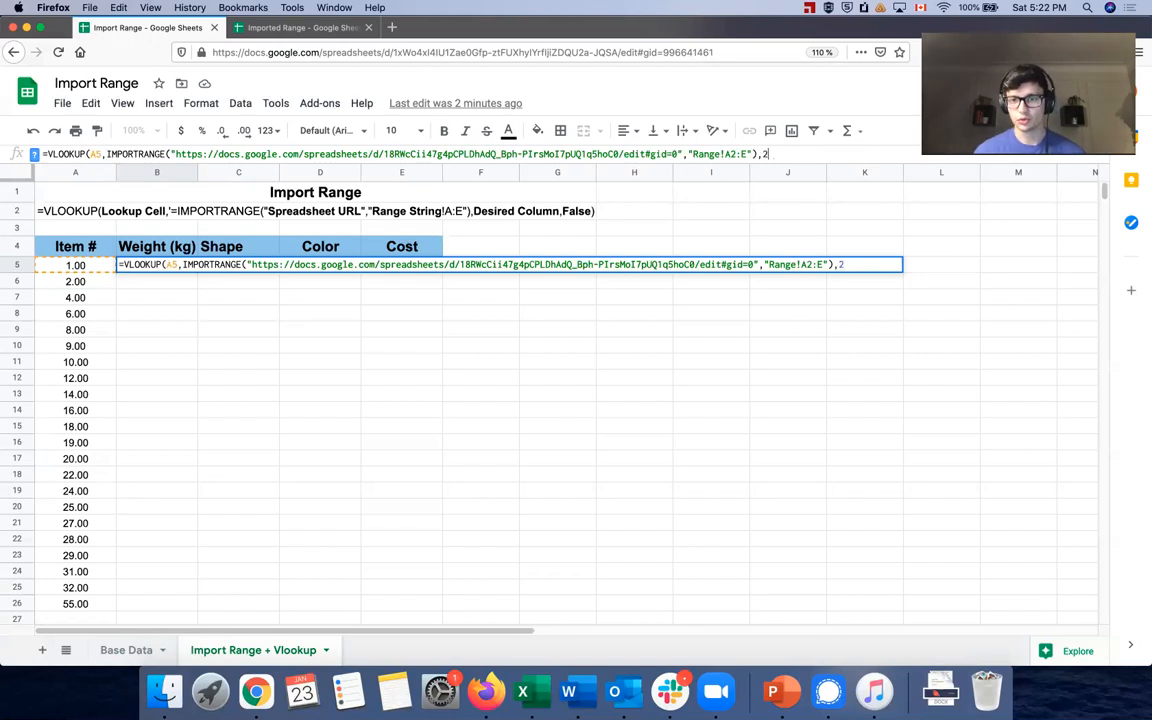
text(,)
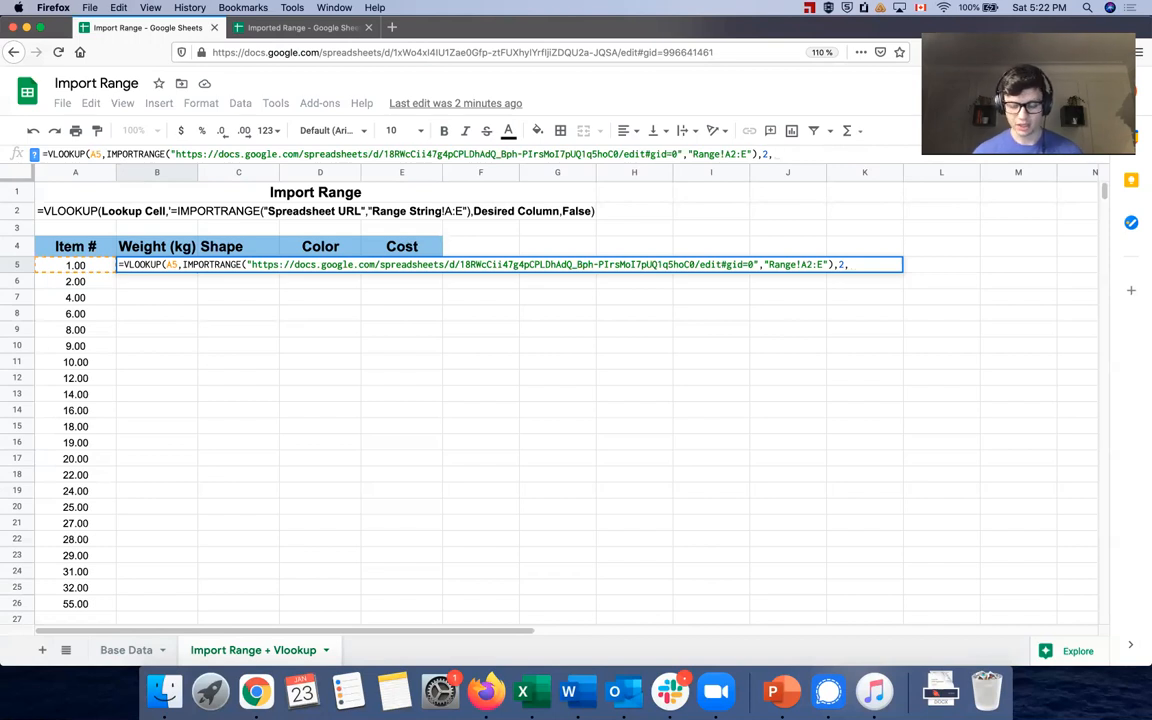
text(False))
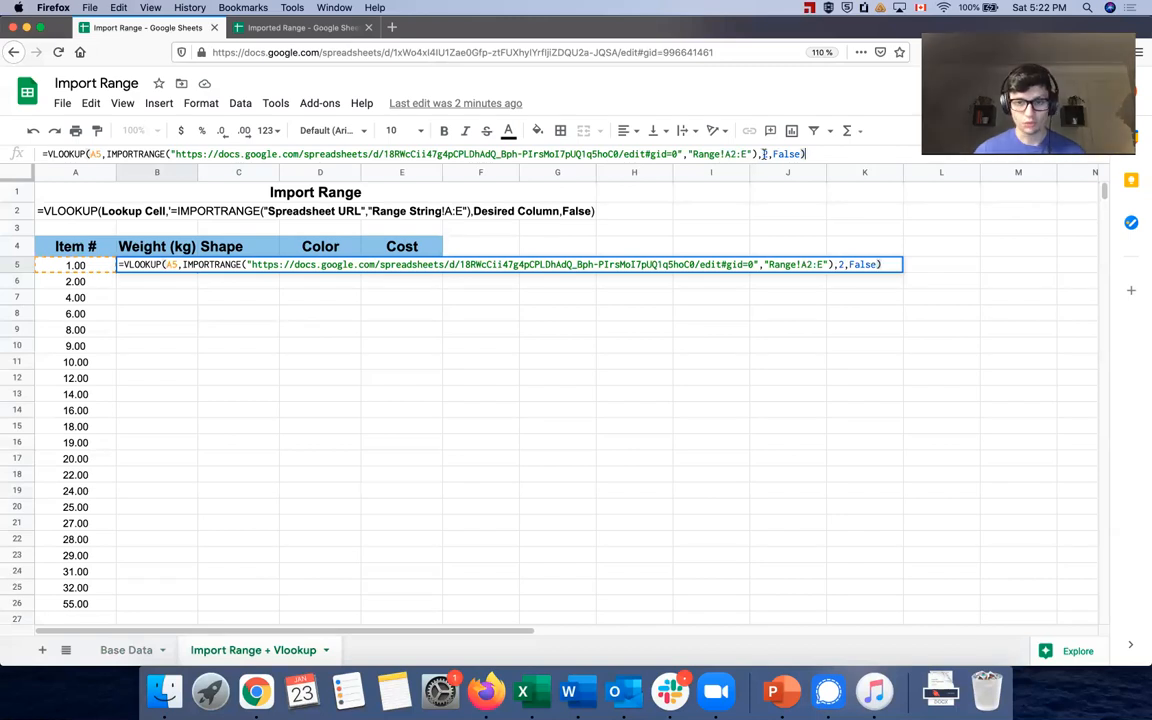
Commit B5's weight VLOOKUP, fill it down through B26, and copy B5 for reuse
key(Return)
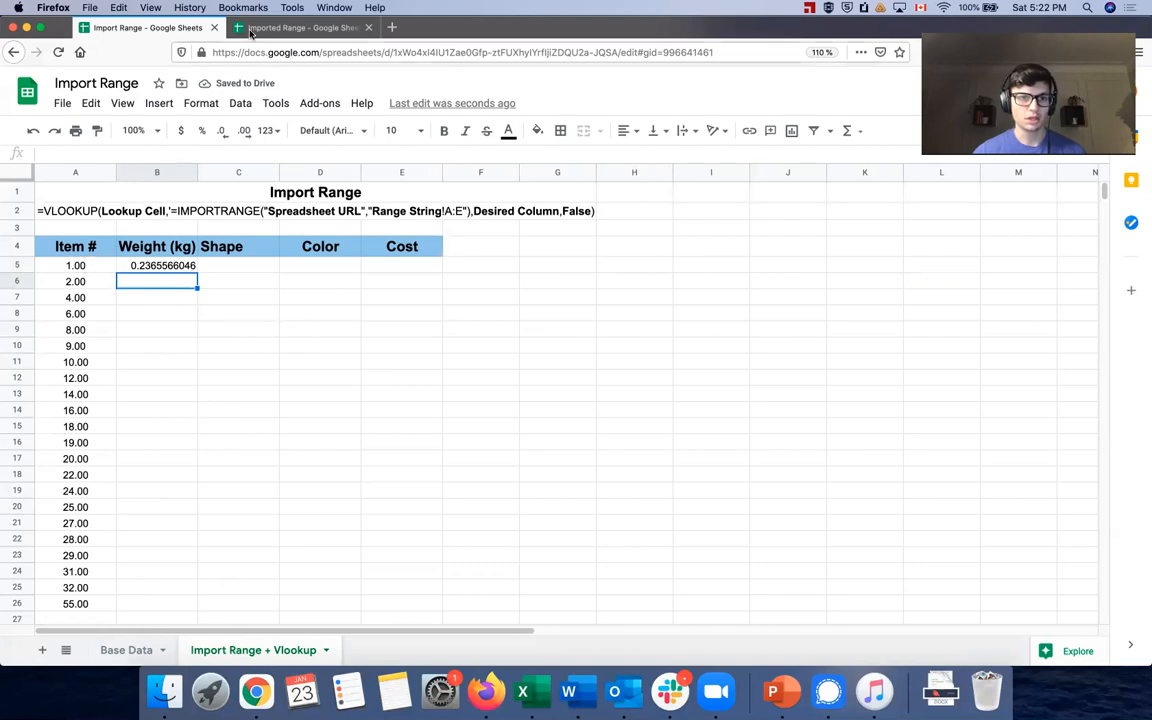
click(295, 27)
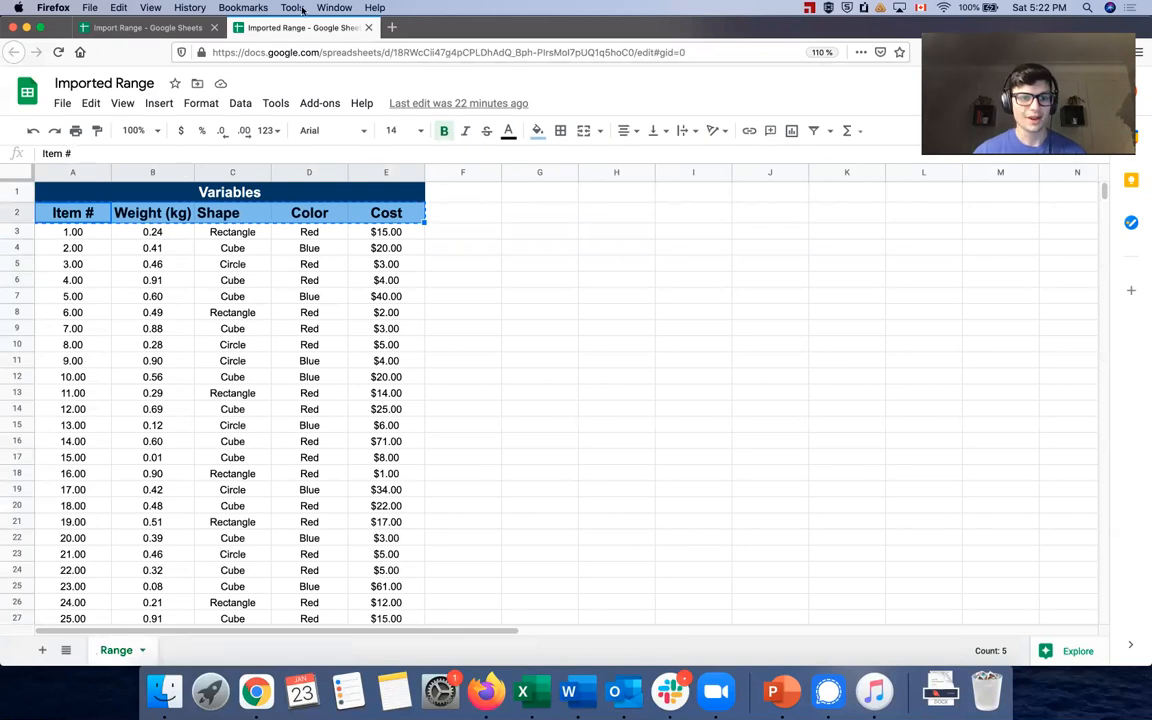
click(164, 31)
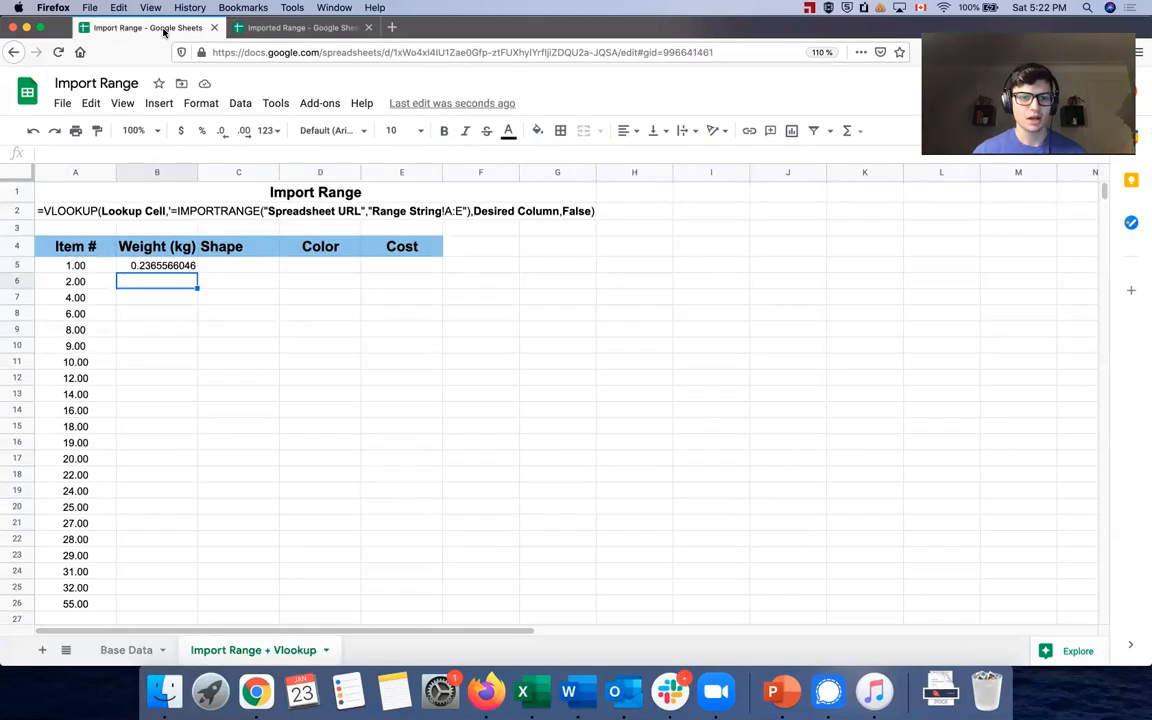
click(175, 265)
drag(197, 273, 197, 600)
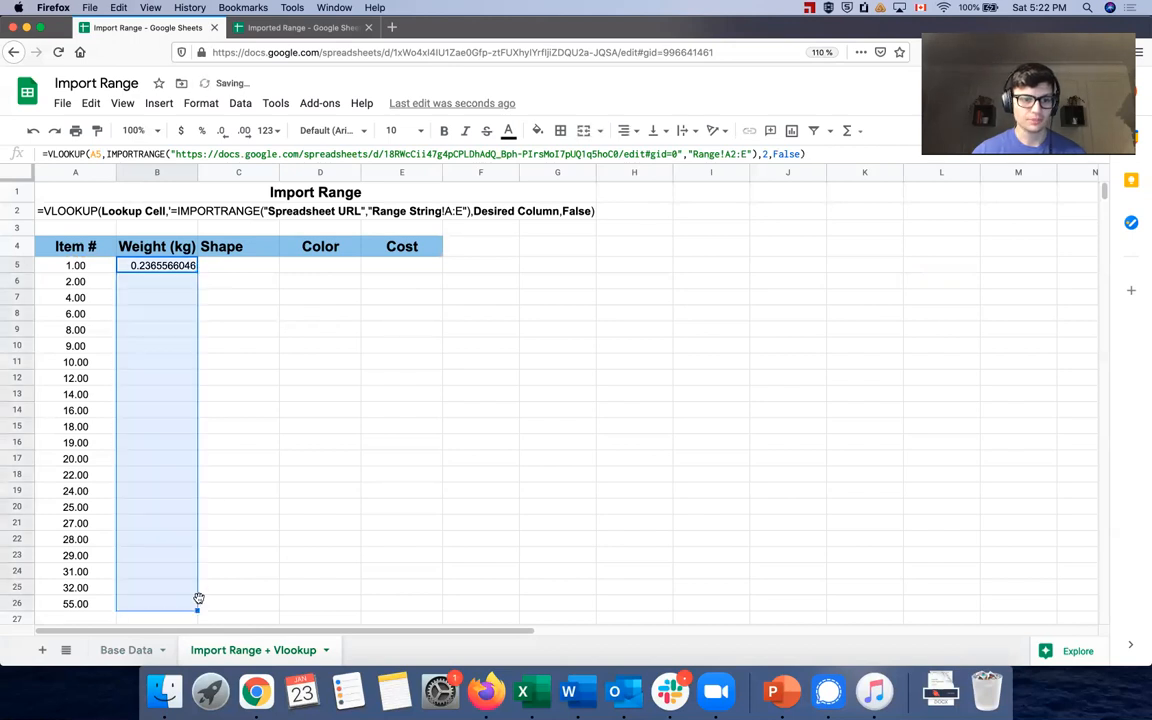
click(168, 266)
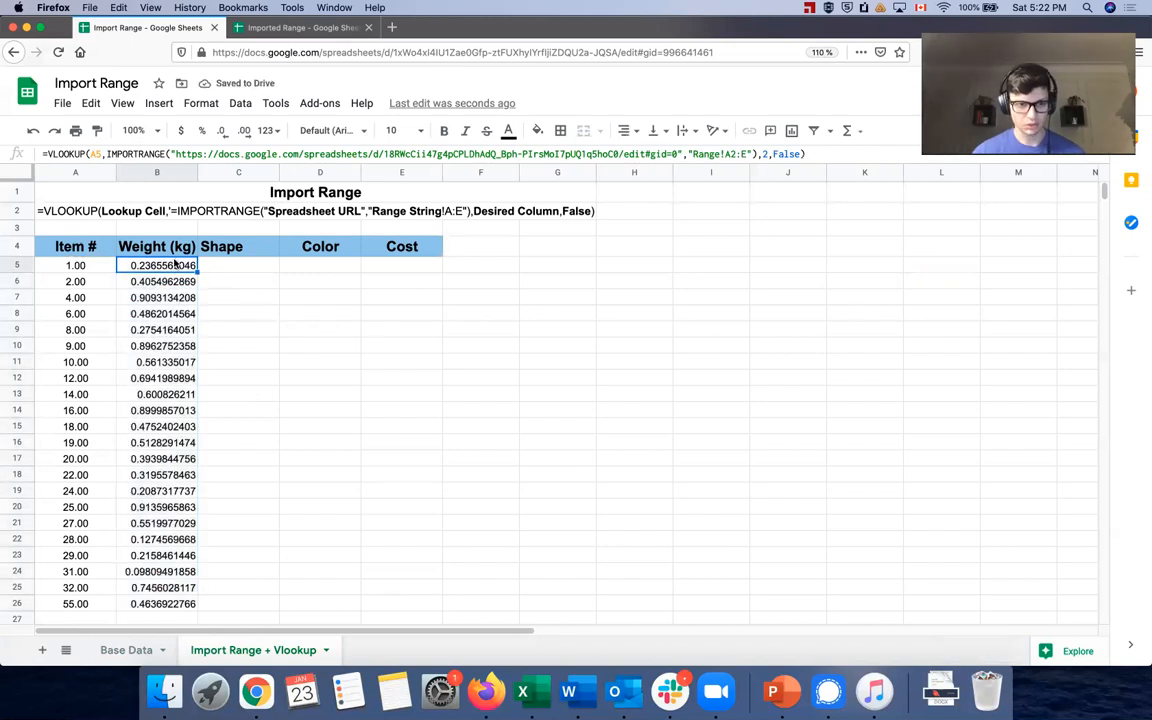
key(ctrl+c)
click(219, 263)
Paste B5's lookup formula into C5 with column index 3 so it returns Rectangle
click(182, 157)
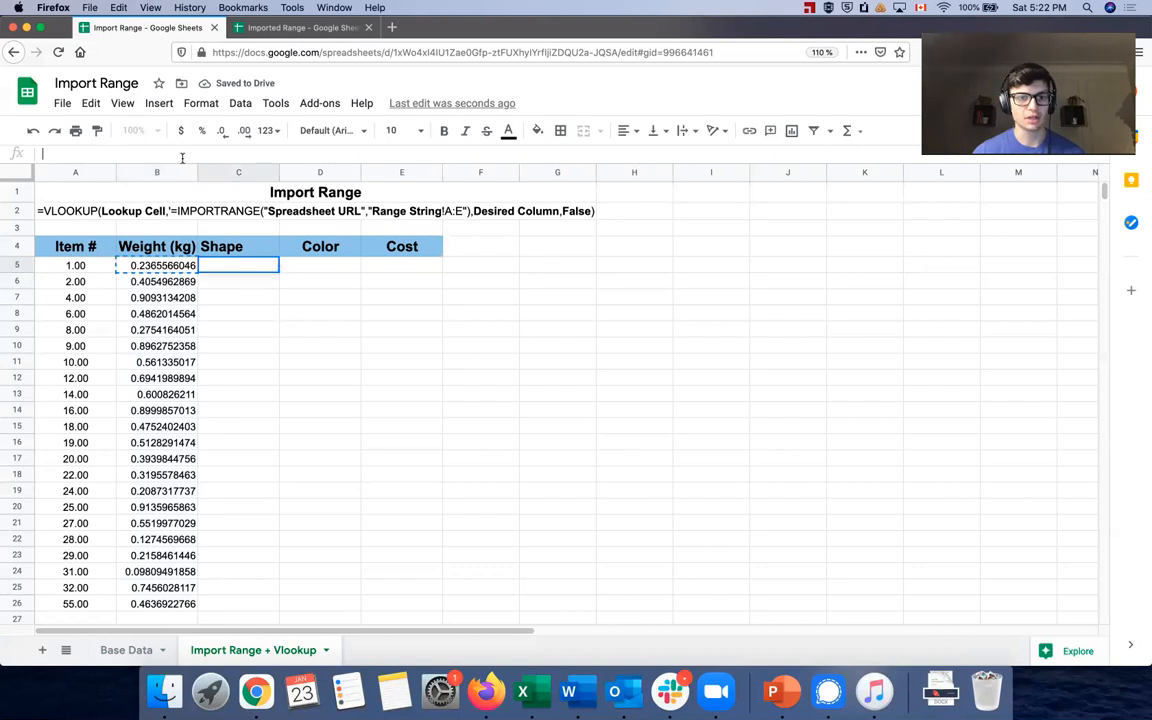
key(super+v)
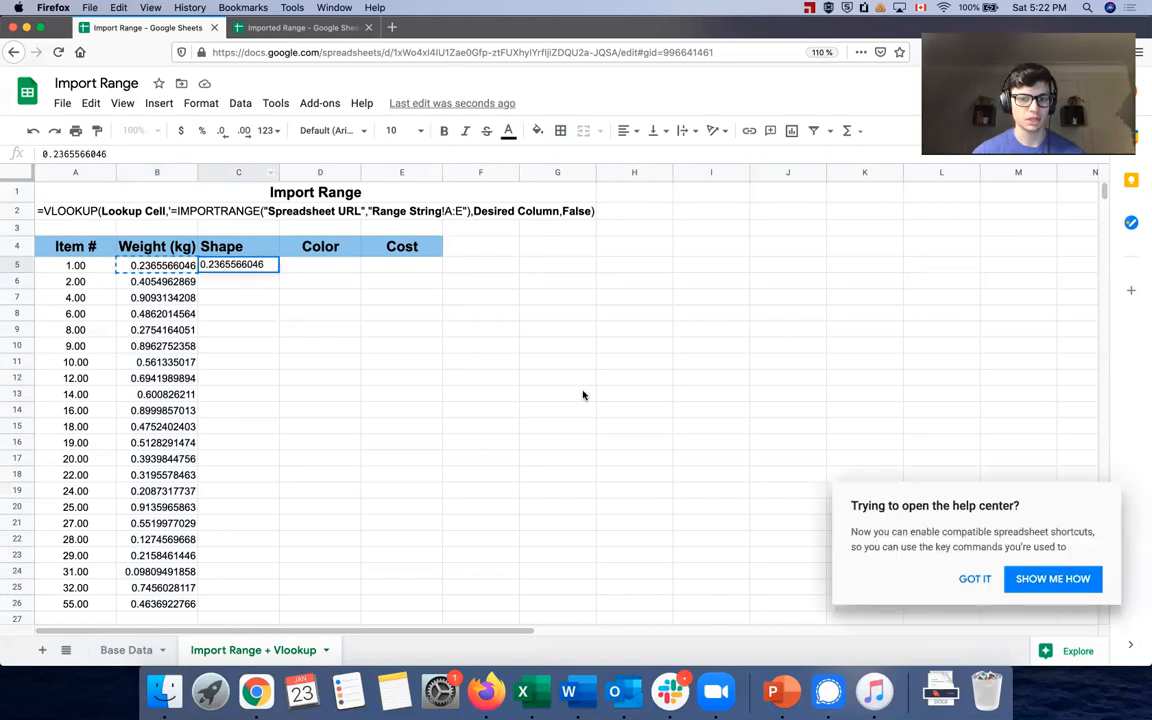
click(153, 262)
click(225, 154)
key(ctrl+a)
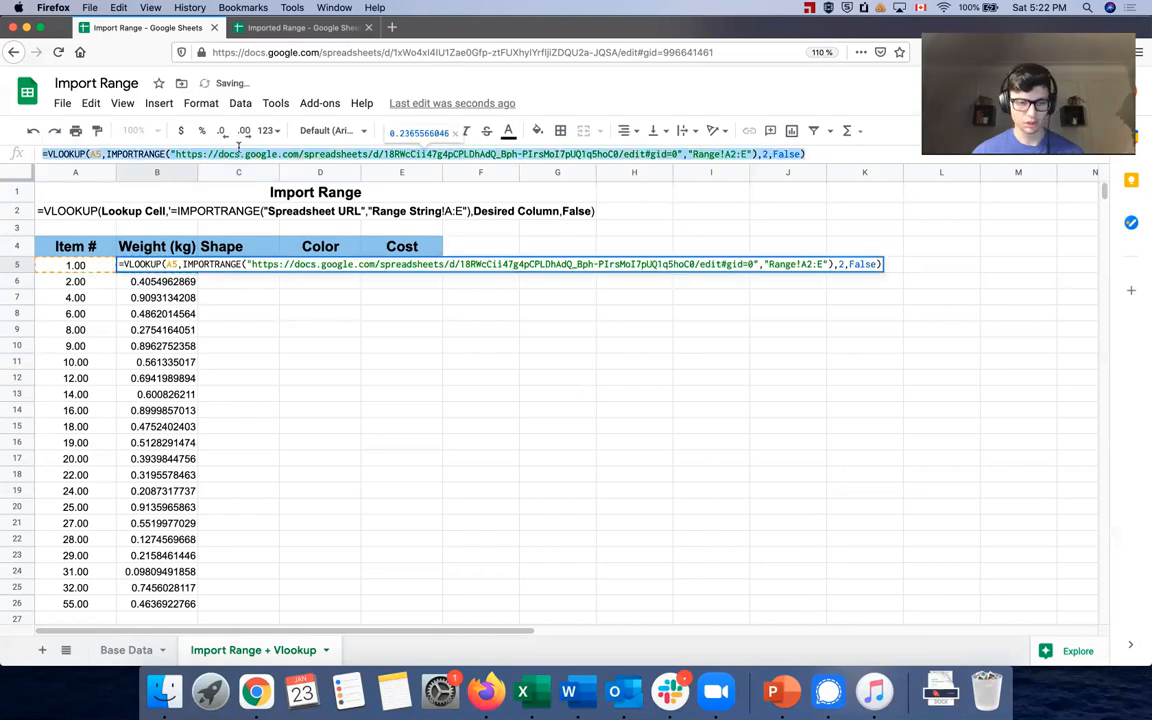
click(240, 262)
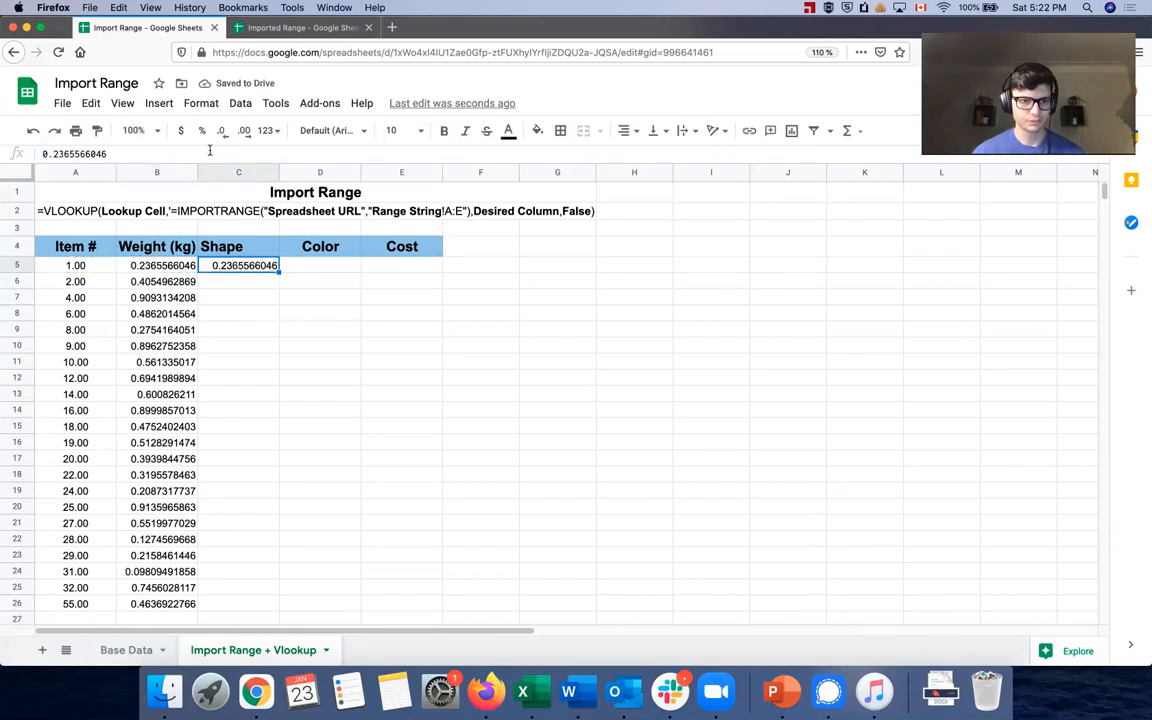
click(210, 150)
key(ctrl+a)
key(ctrl+v)
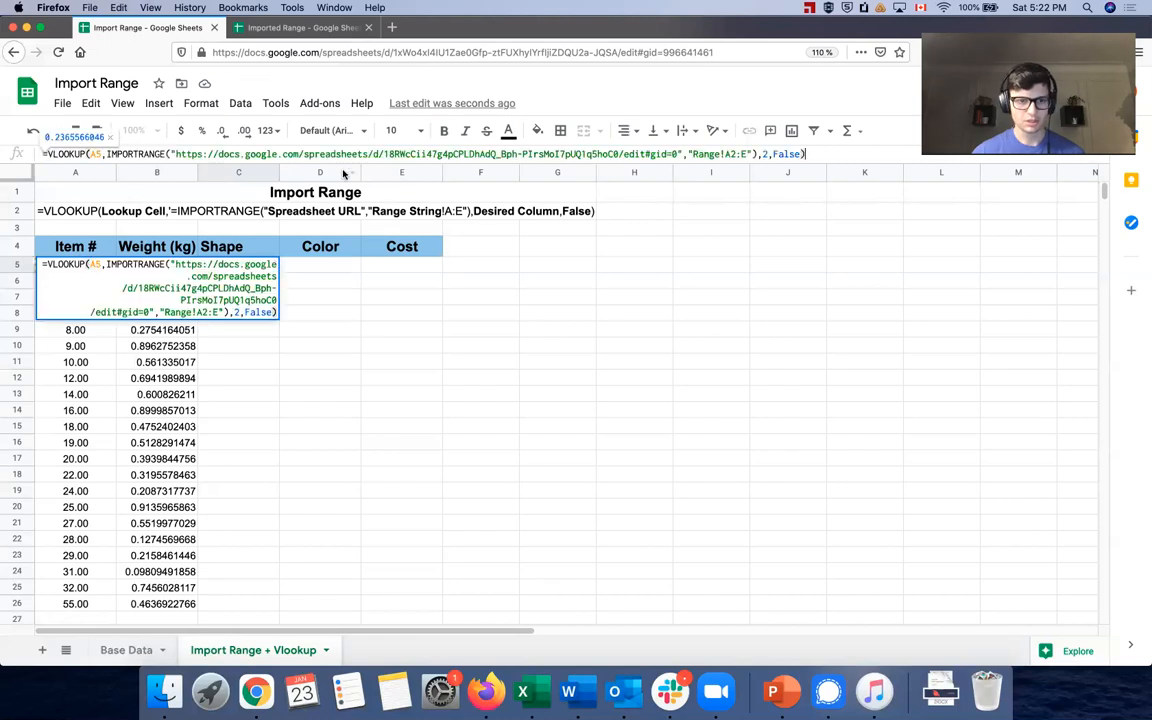
double_click(766, 154)
text(3)
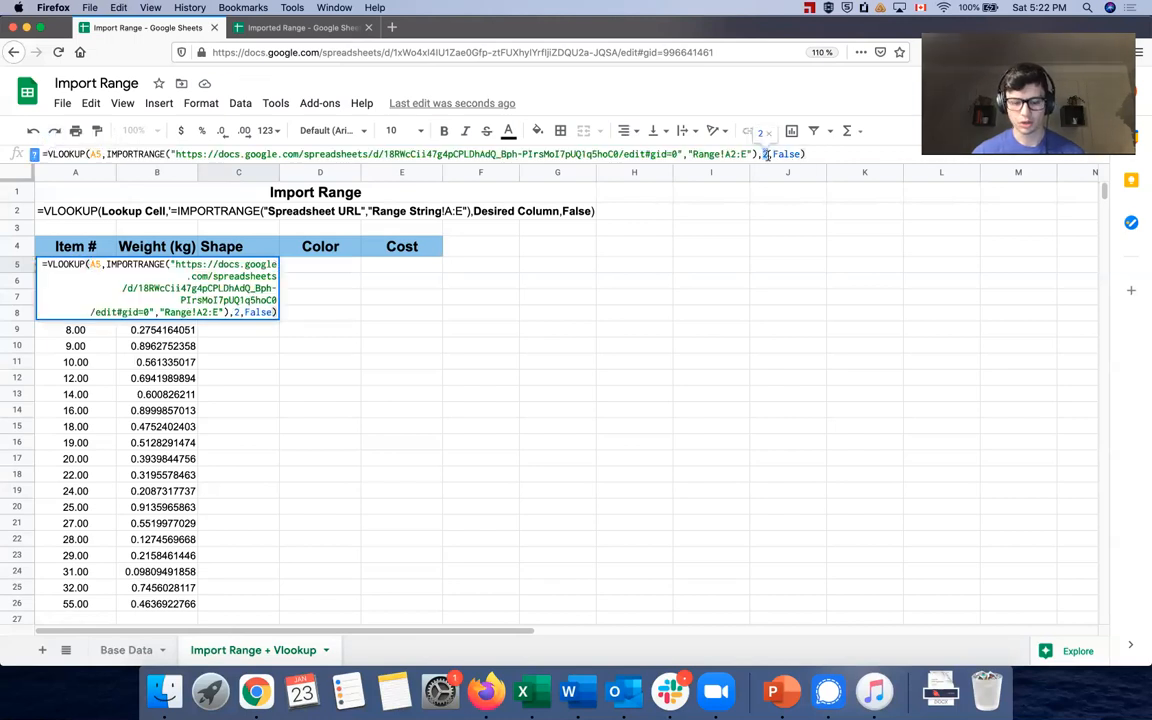
key(Tab)
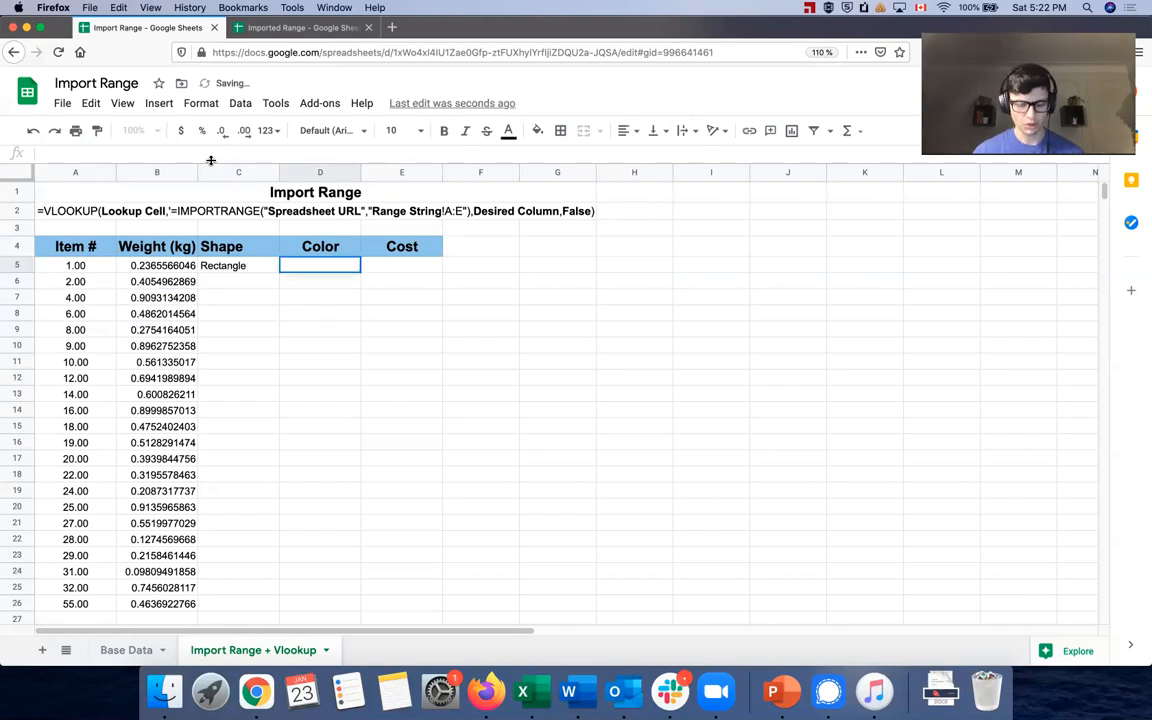
Add D5 (index 3, Red) and E5 (index 5, 15) lookups, then fill C5:E5 down to row 26
key(ctrl+v)
text(3)
key(Tab)
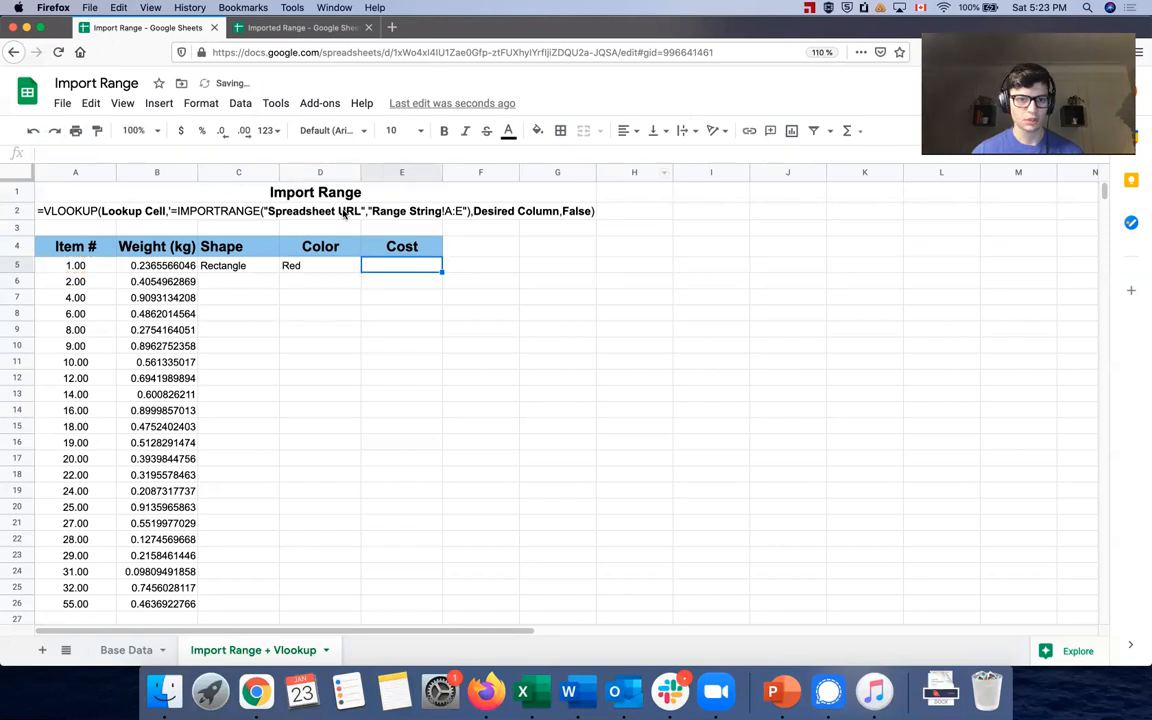
key(ctrl+v)
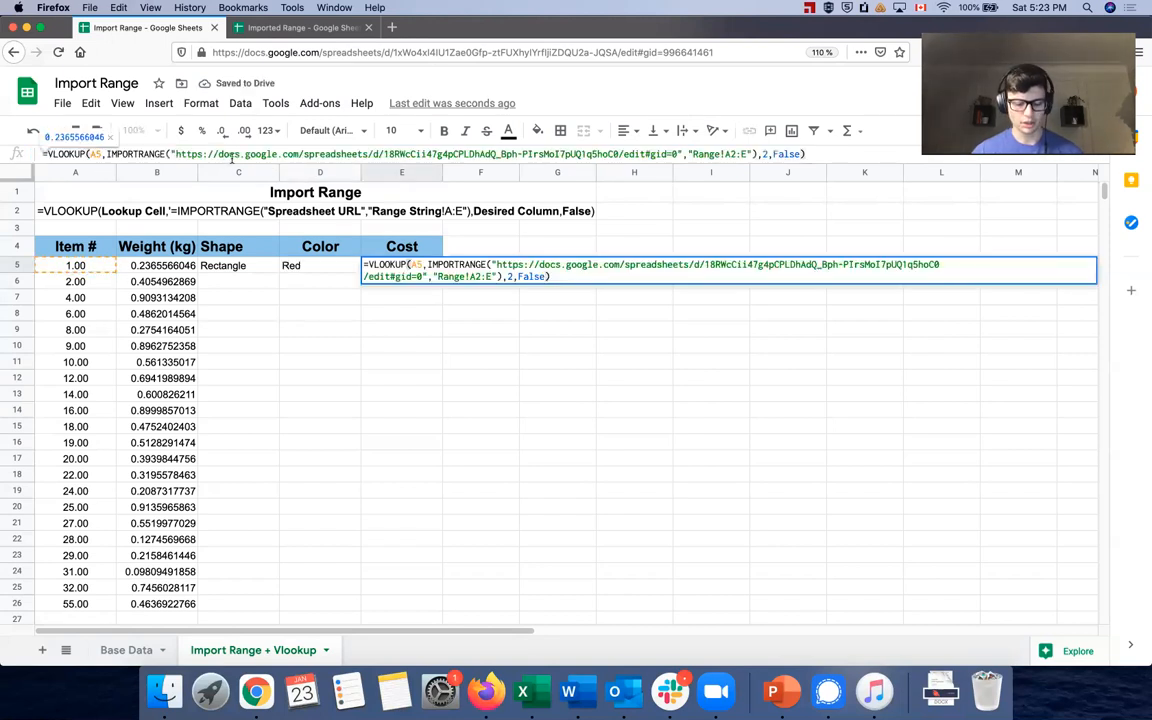
double_click(764, 153)
text(4)
key(BackSpace)
text(5)
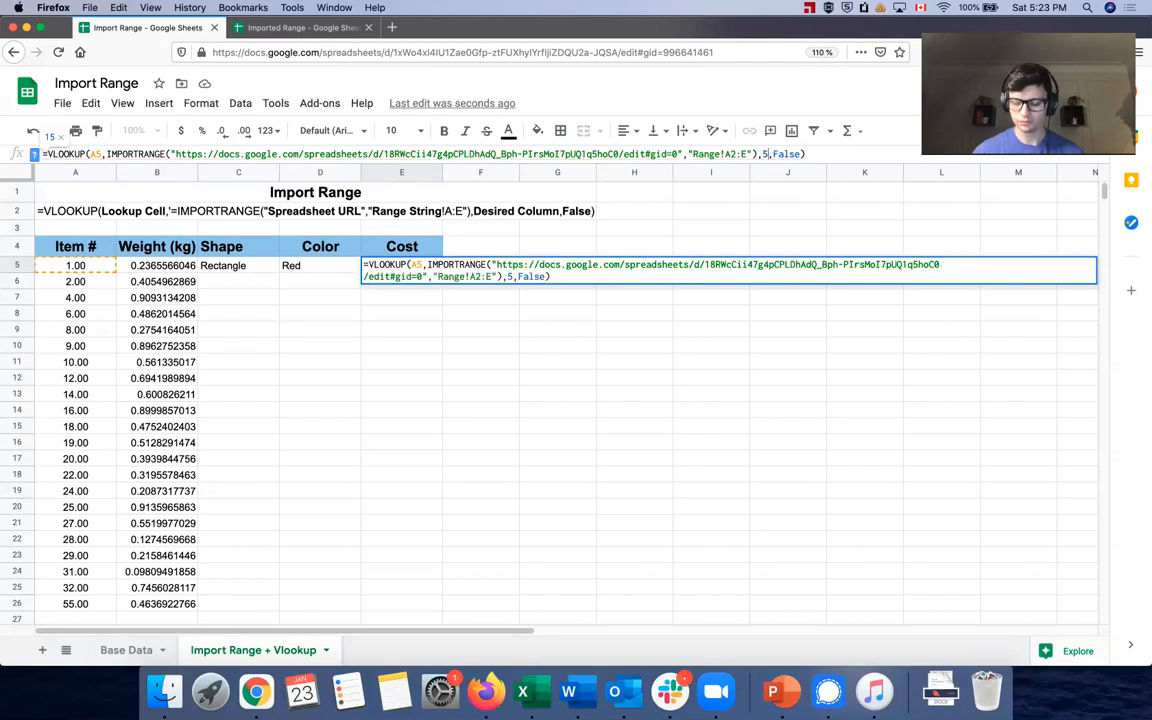
key(Return)
click(250, 263)
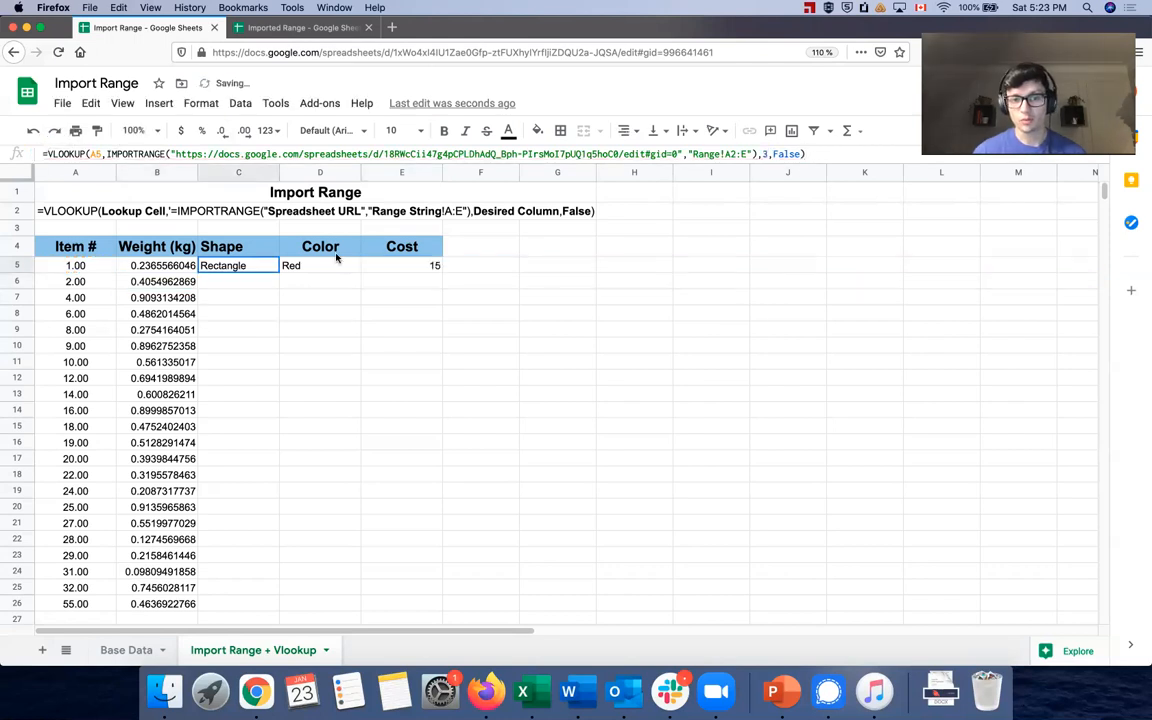
shift+click(389, 262)
drag(442, 271, 420, 600)
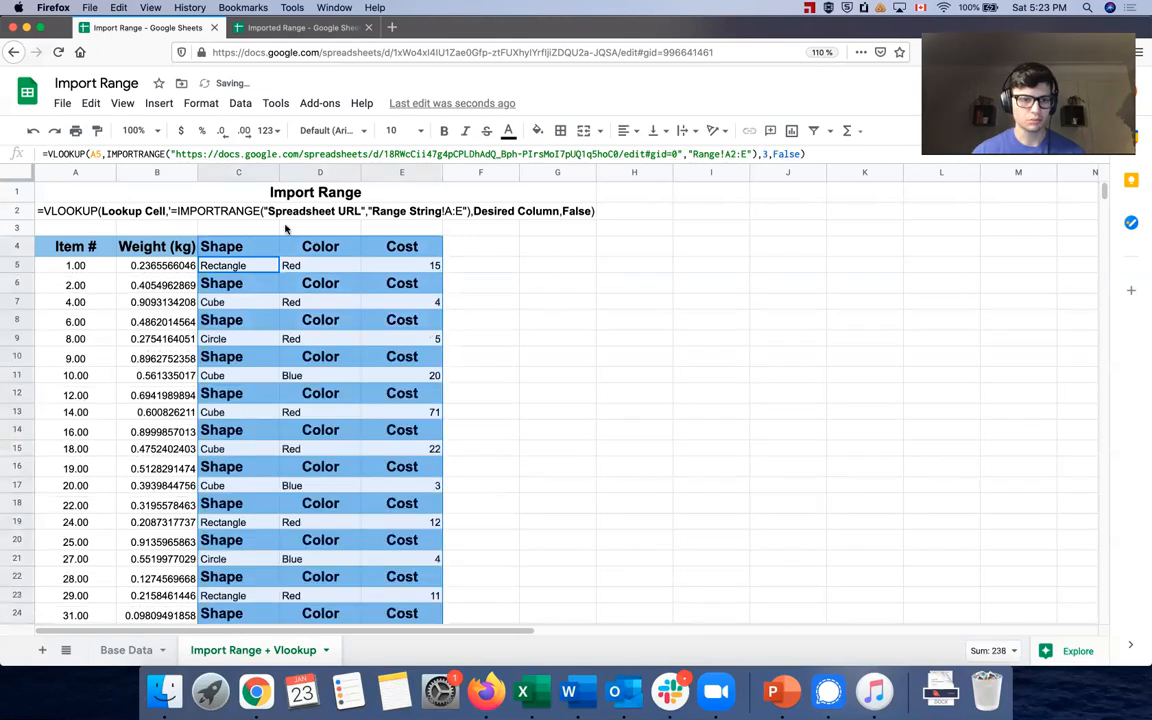
Re-fill C5:E5 down through row 26, removing the repeated header rows from Shape, Color and Cost
click(220, 266)
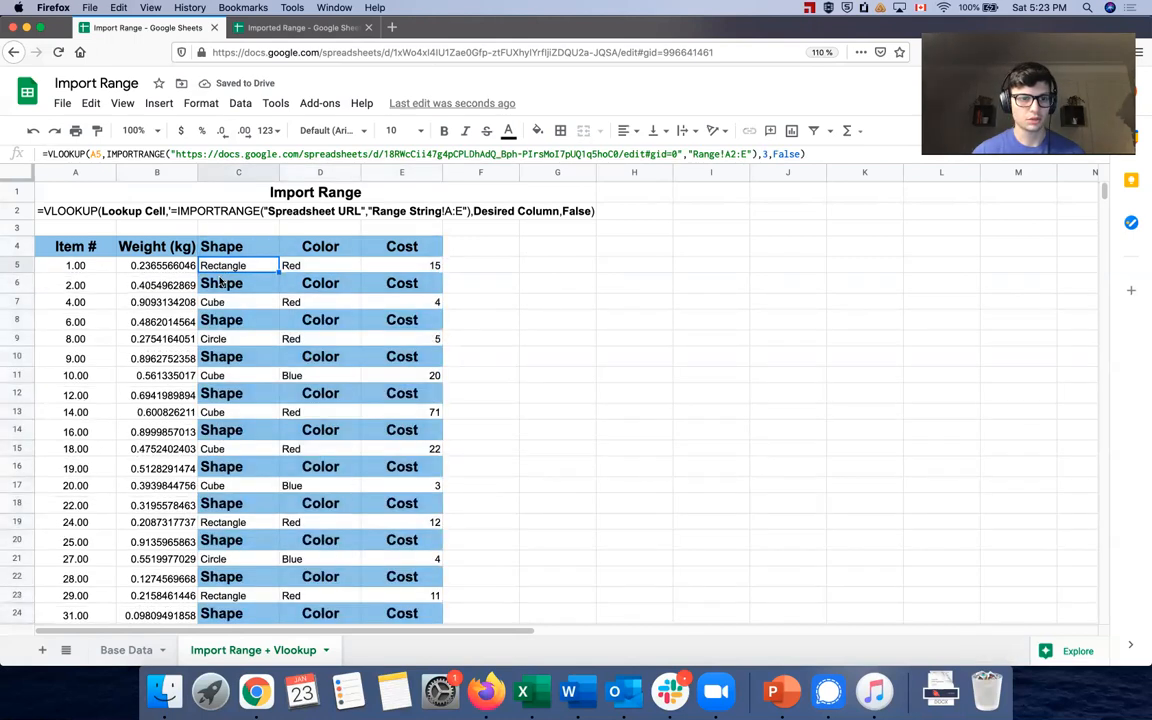
click(222, 282)
click(226, 270)
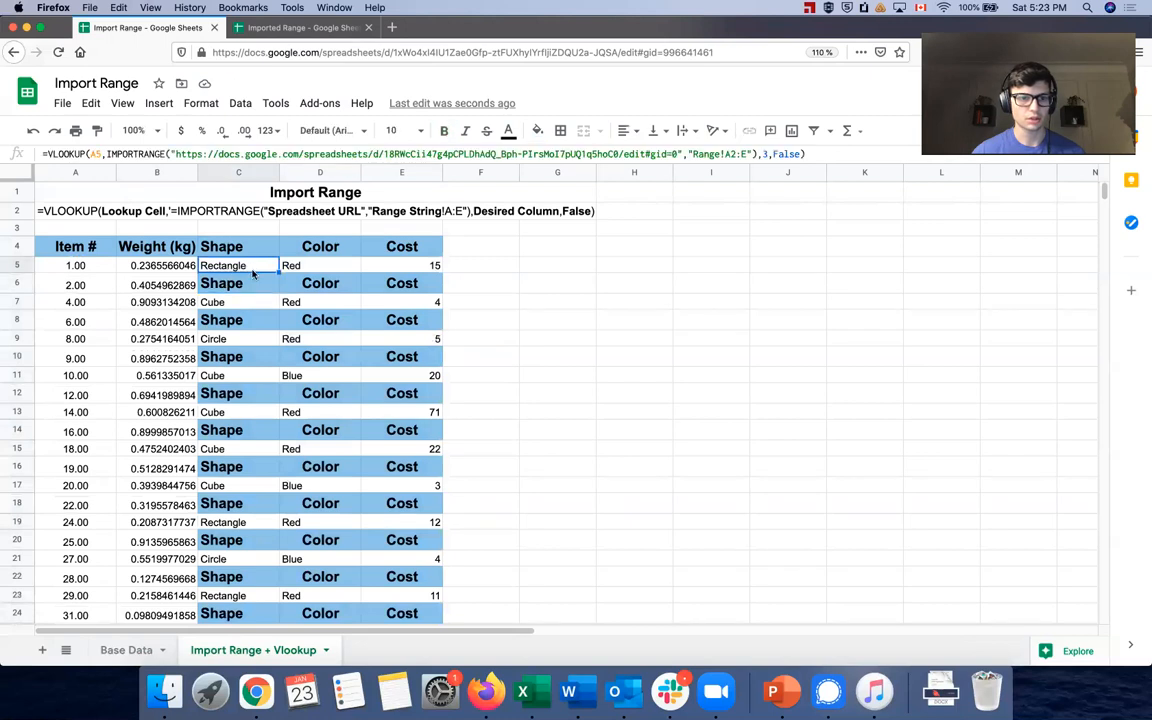
shift+click(437, 267)
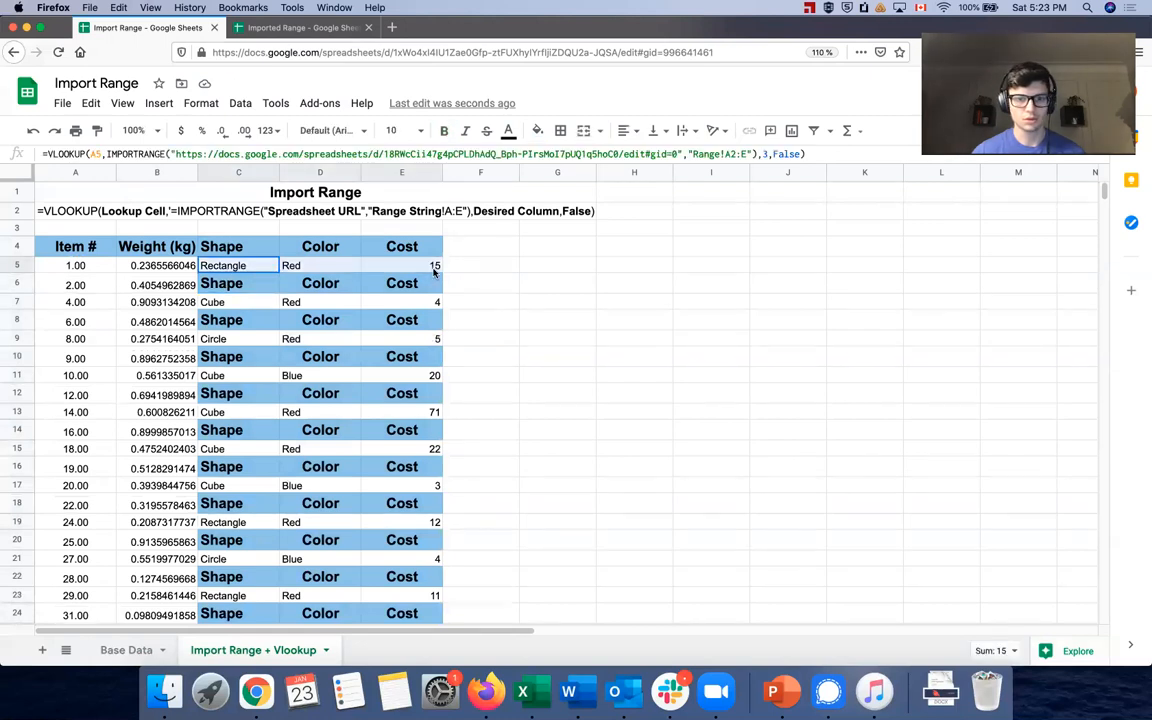
drag(441, 271, 440, 485)
scroll(337, 432, up, 5)
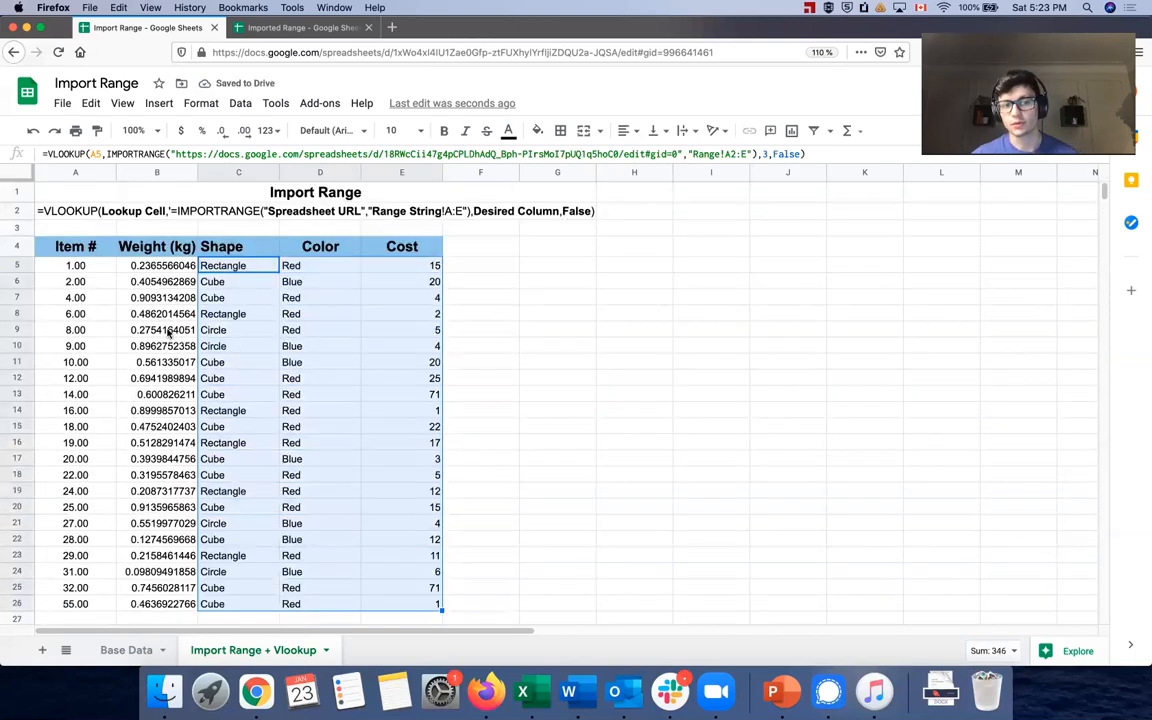
click(72, 297)
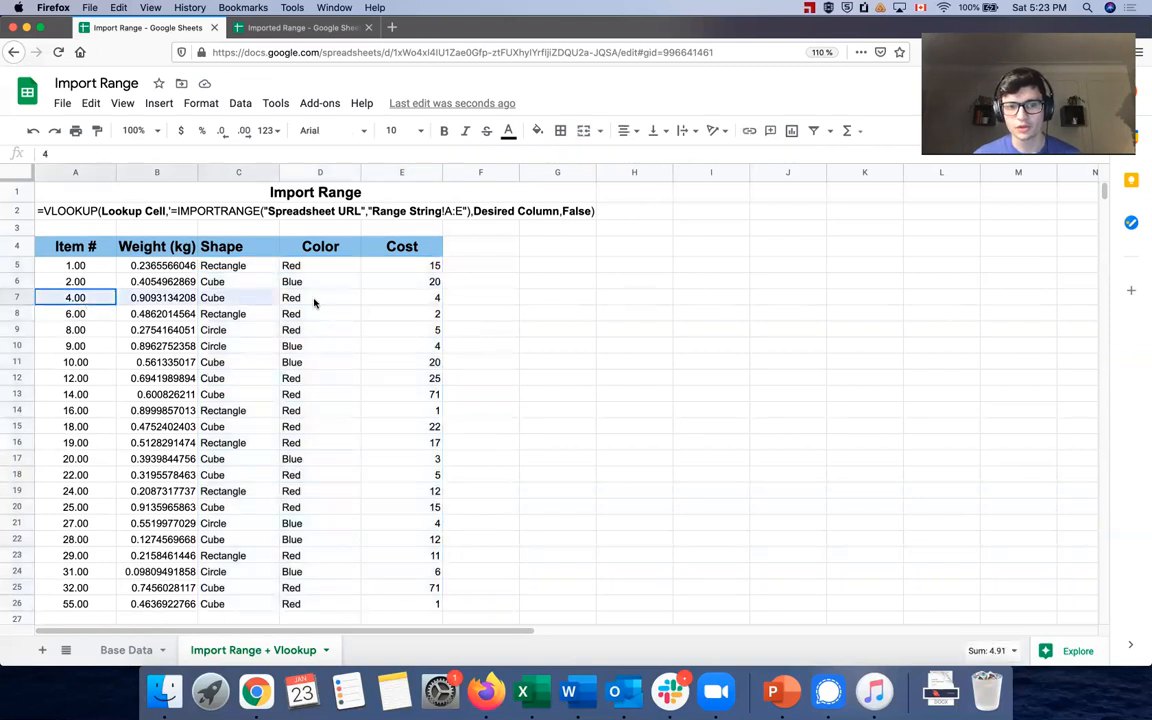
drag(362, 307, 375, 302)
click(121, 649)
drag(104, 310, 418, 309)
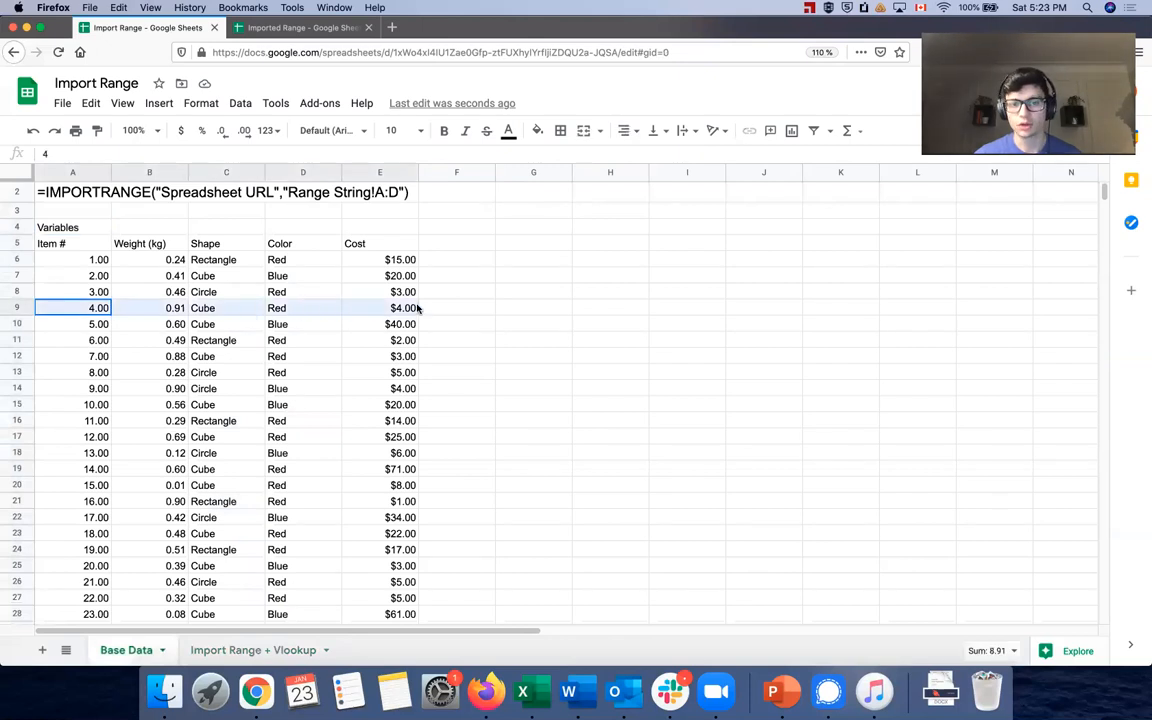
click(233, 650)
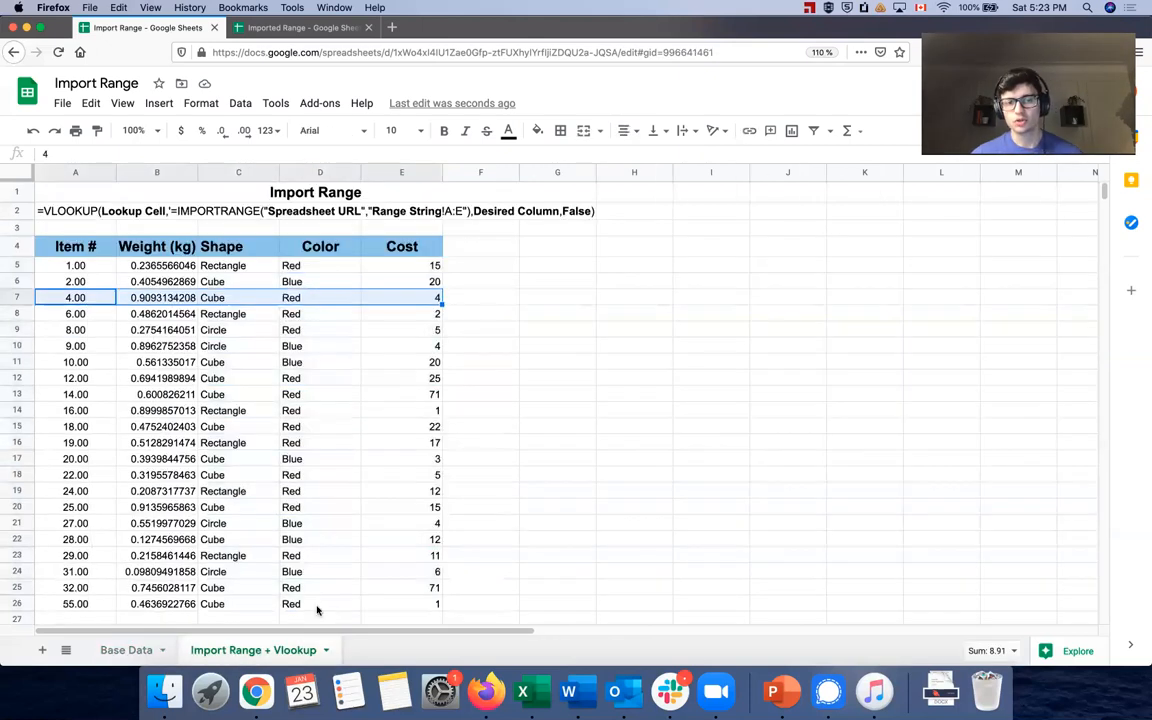